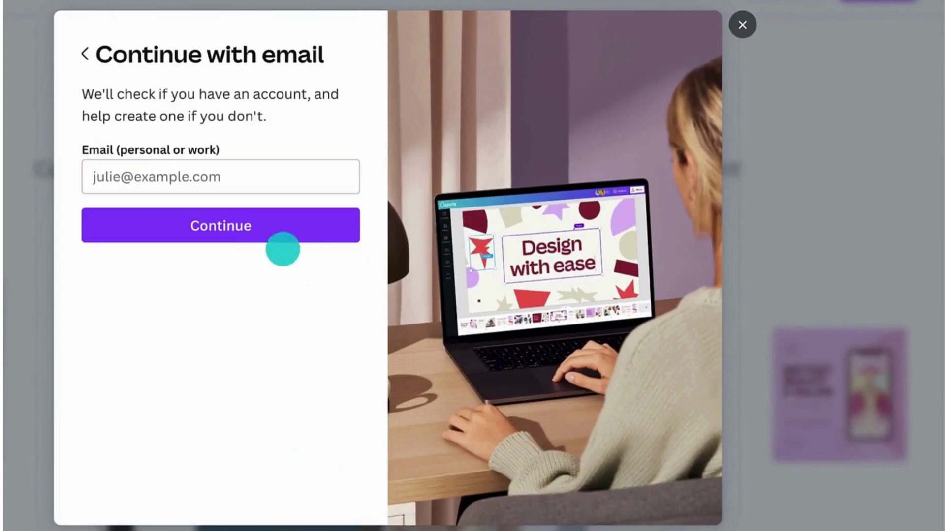
Log in to Canva with the account e-mail address to reach the personal Pro dashboard
{"action": "left_click", "coordinate": [127, 167]}
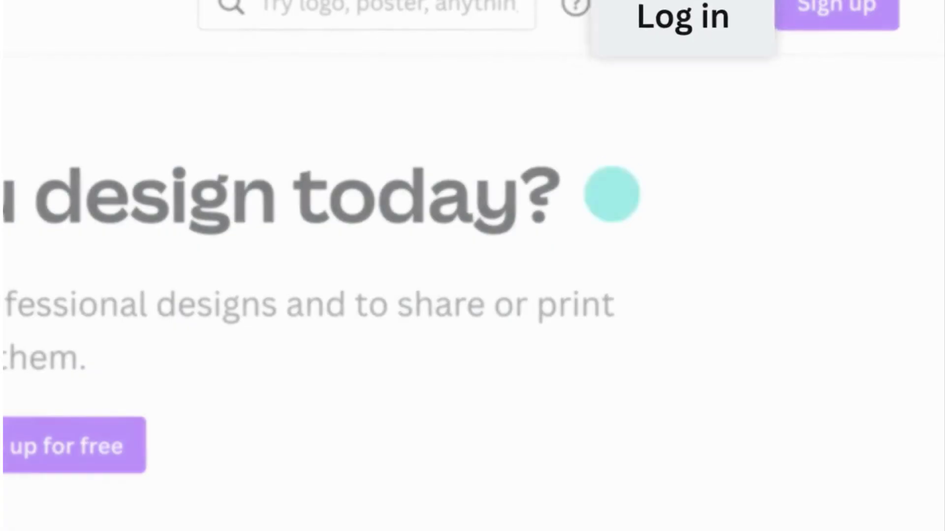
{"action": "left_click", "coordinate": [644, 9]}
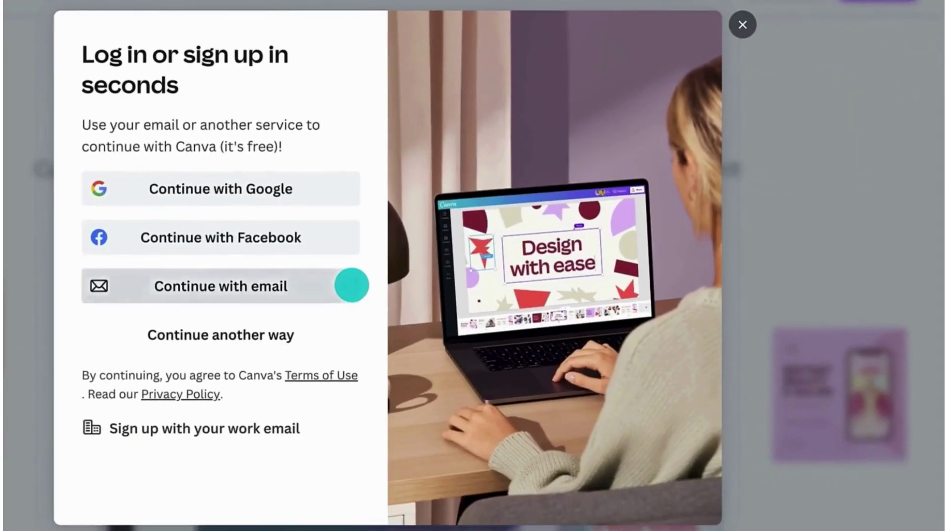
{"action": "left_click", "coordinate": [349, 282]}
{"action": "left_click", "coordinate": [126, 168]}
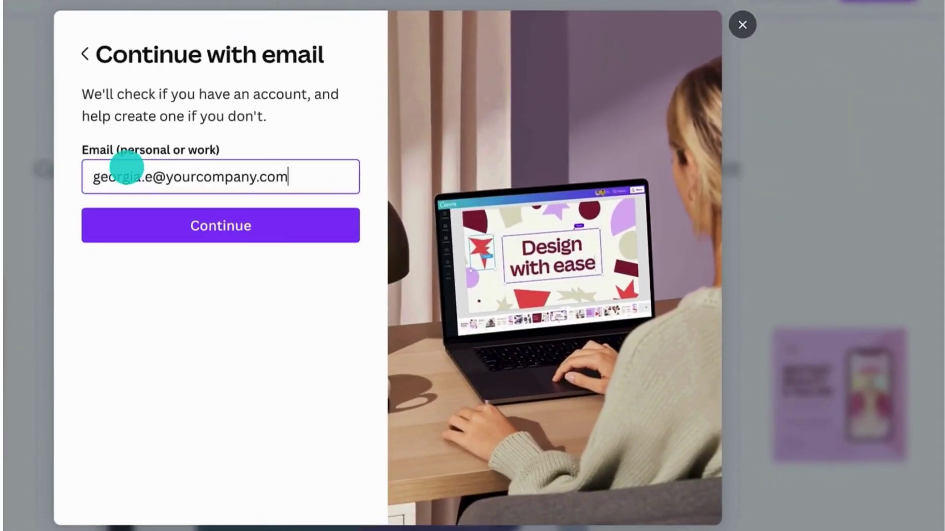
{"action": "left_click", "coordinate": [137, 211]}
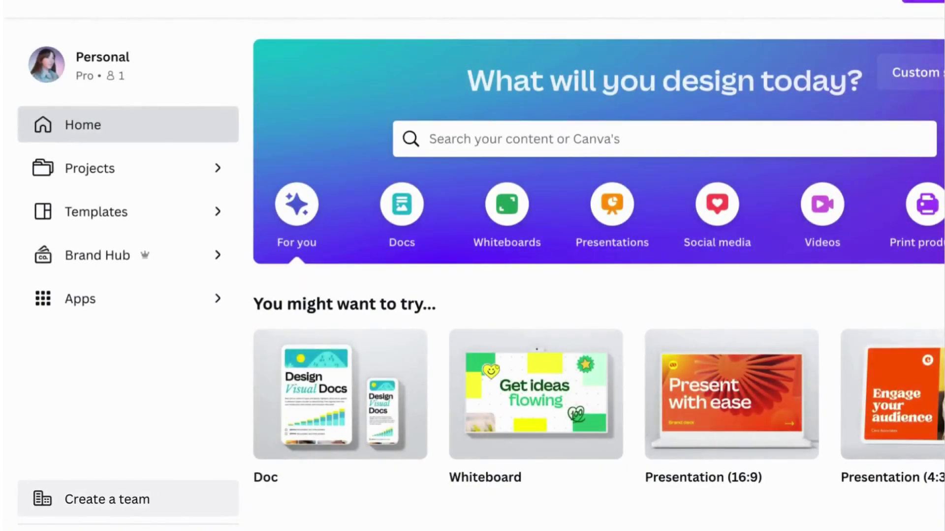
Expand Templates and the Business category, viewing the Docs and Presentation templates
{"action": "left_click", "coordinate": [196, 515]}
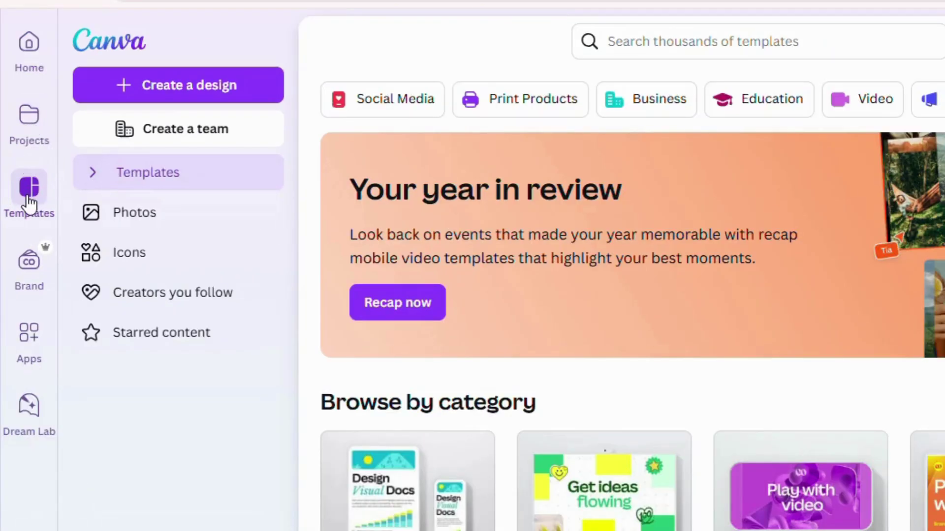
{"action": "left_click", "coordinate": [29, 201]}
{"action": "left_click", "coordinate": [154, 223]}
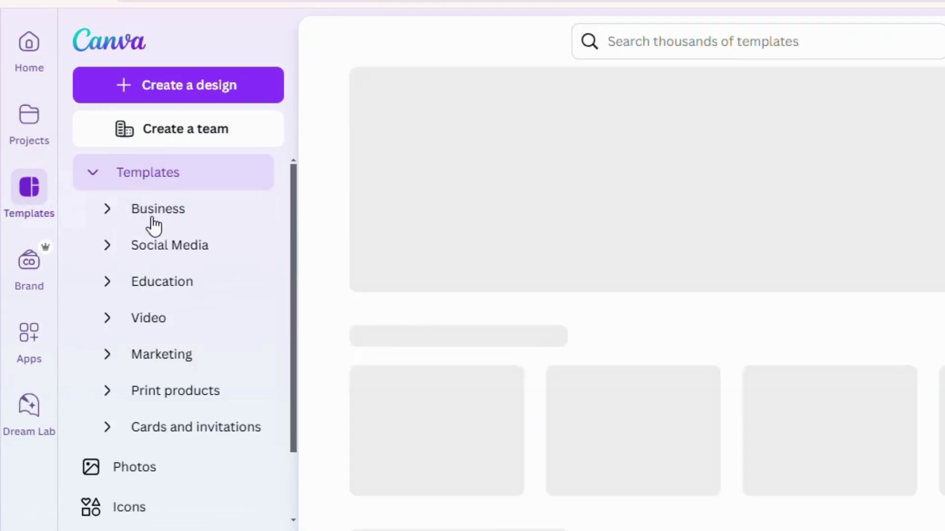
{"action": "left_click", "coordinate": [161, 263]}
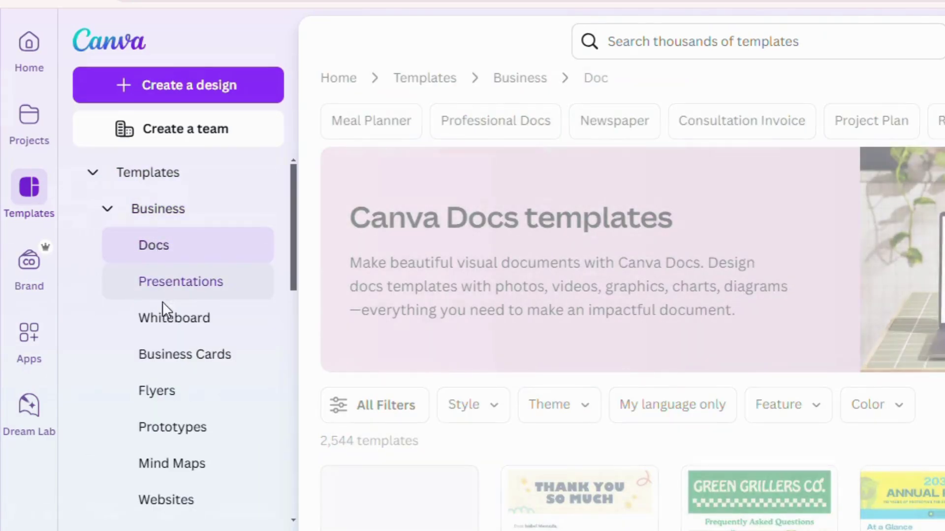
{"action": "left_click", "coordinate": [165, 293]}
{"action": "left_click", "coordinate": [96, 173]}
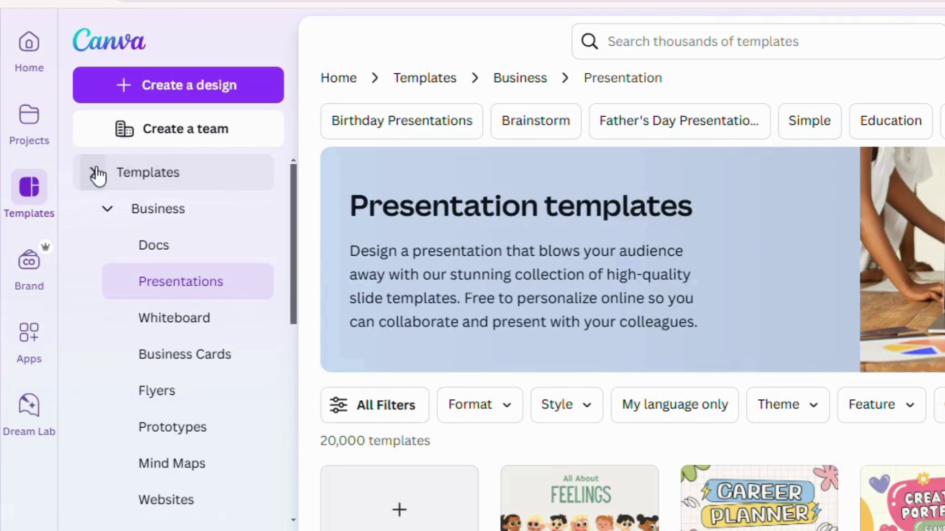
Browse Social Media Instagram Post and Business Card templates, then switch to the Icons library
{"action": "left_click", "coordinate": [109, 216]}
{"action": "left_click", "coordinate": [107, 291]}
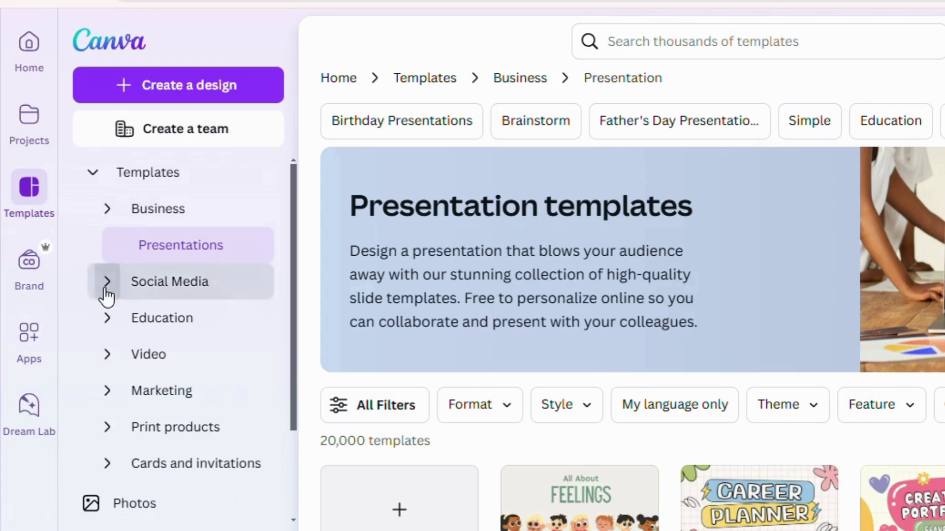
{"action": "left_click", "coordinate": [197, 335]}
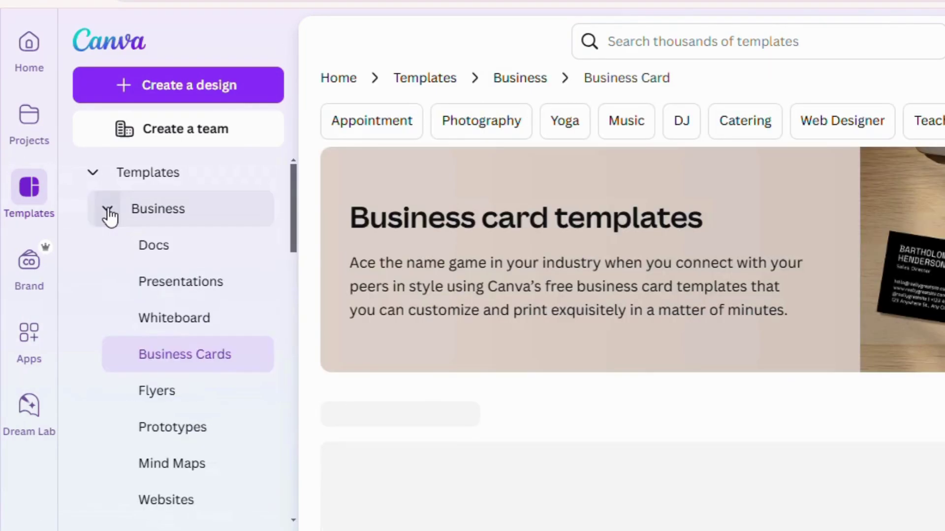
{"action": "left_click", "coordinate": [108, 215]}
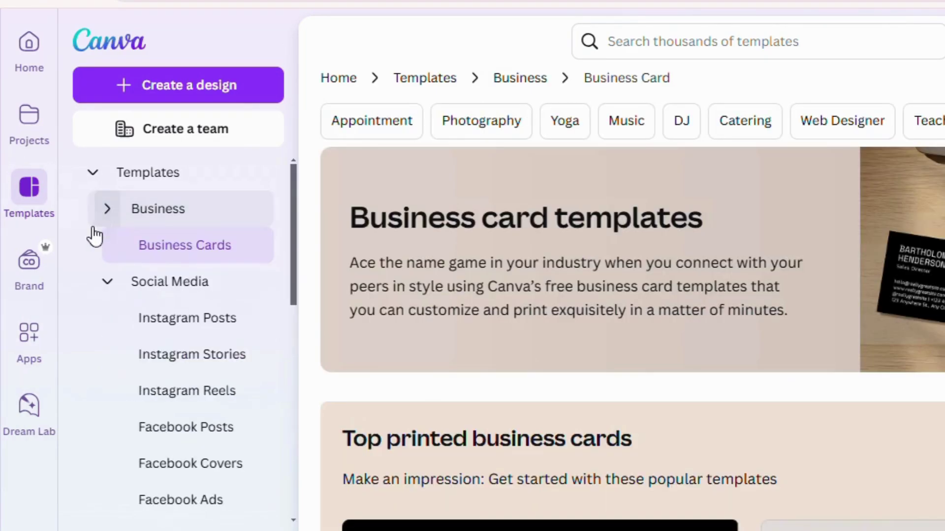
{"action": "left_click", "coordinate": [92, 176]}
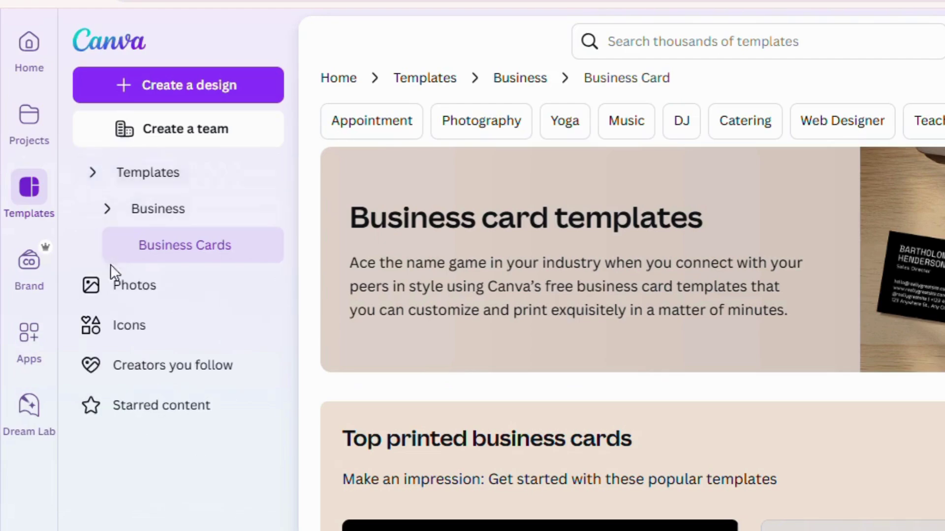
{"action": "left_click", "coordinate": [119, 325]}
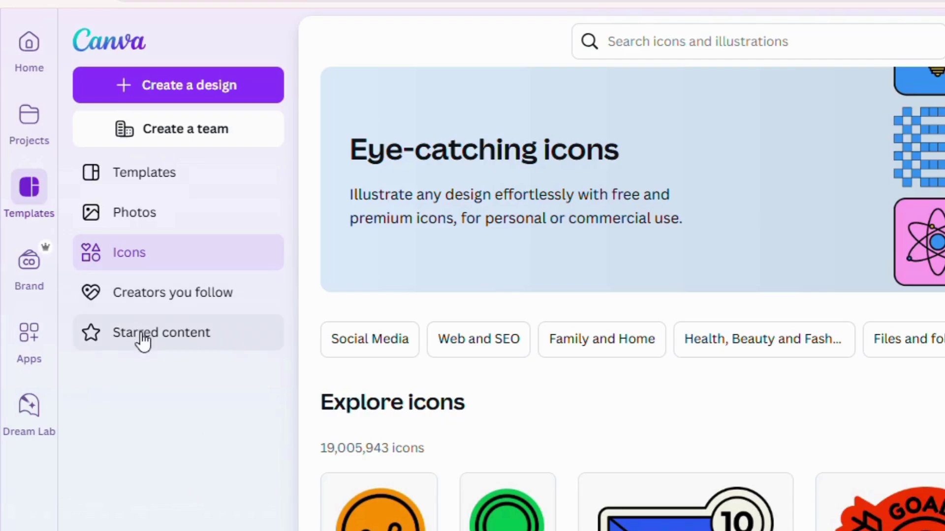
View the Creators you follow and Starred content pages from the sidebar
{"action": "left_click", "coordinate": [159, 300]}
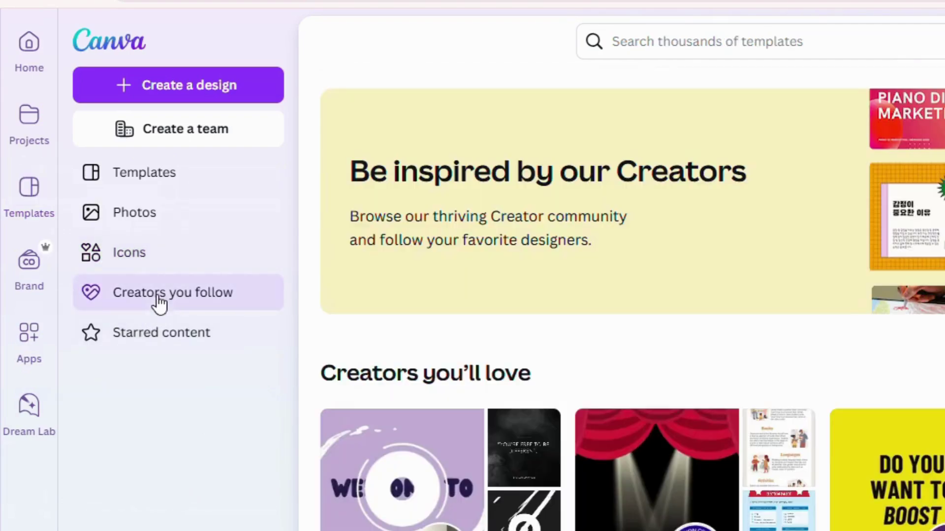
{"action": "left_click", "coordinate": [149, 331]}
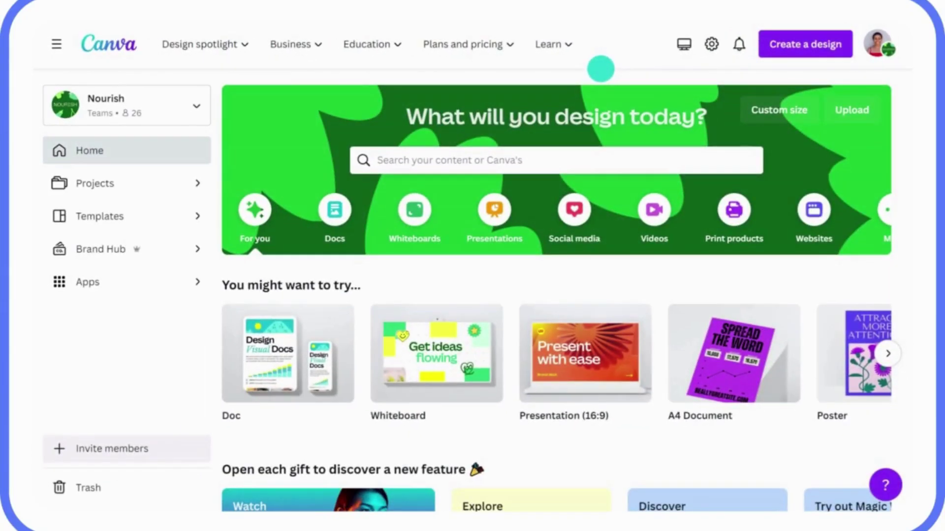
Import the Q1 Sustainability Strategy Doc PDF from the computer and view it in recent designs
{"action": "left_click", "coordinate": [794, 48]}
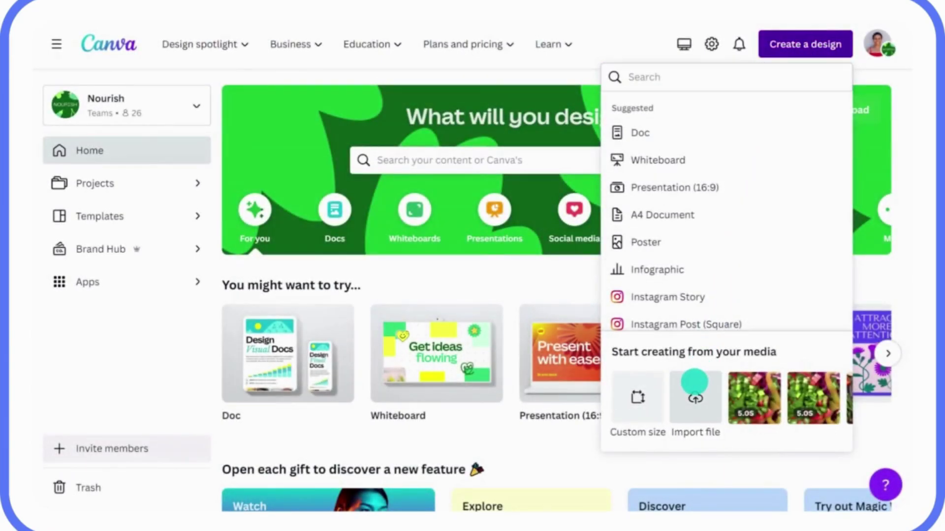
{"action": "left_click", "coordinate": [695, 394]}
{"action": "left_click", "coordinate": [313, 128]}
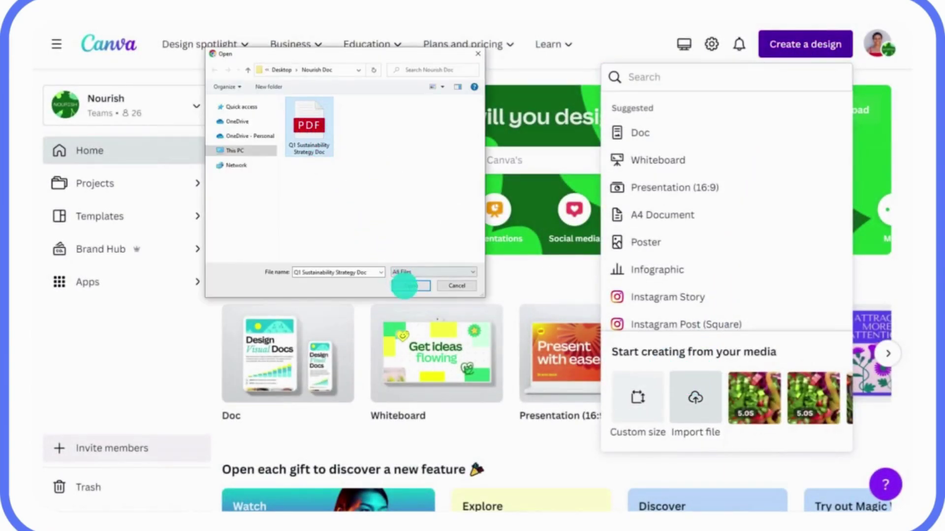
{"action": "left_click", "coordinate": [405, 285]}
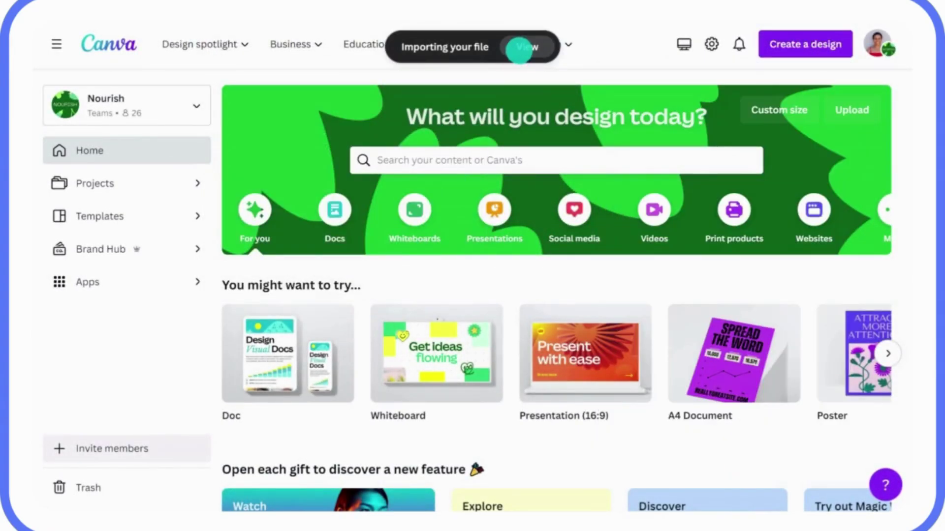
{"action": "left_click", "coordinate": [519, 50]}
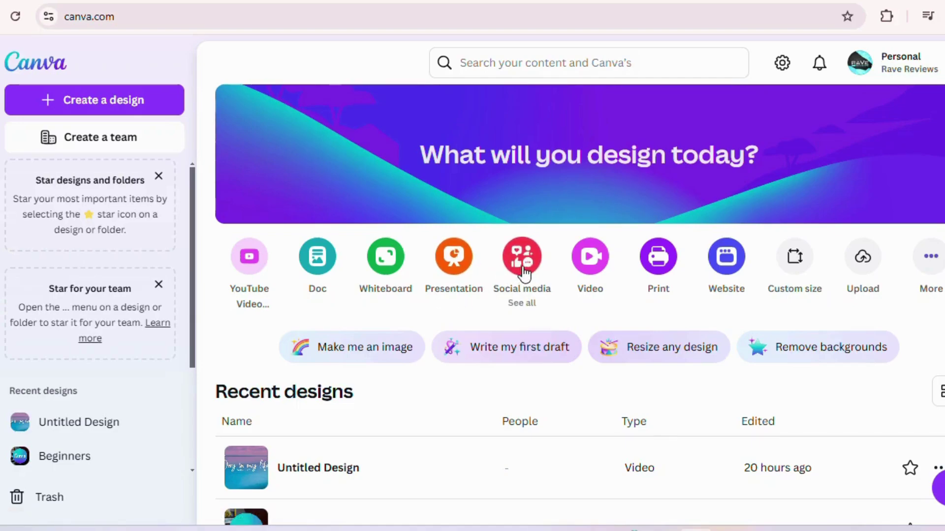
Create a square Instagram Post and apply the Pink Cute Thank You template
{"action": "left_click", "coordinate": [522, 256]}
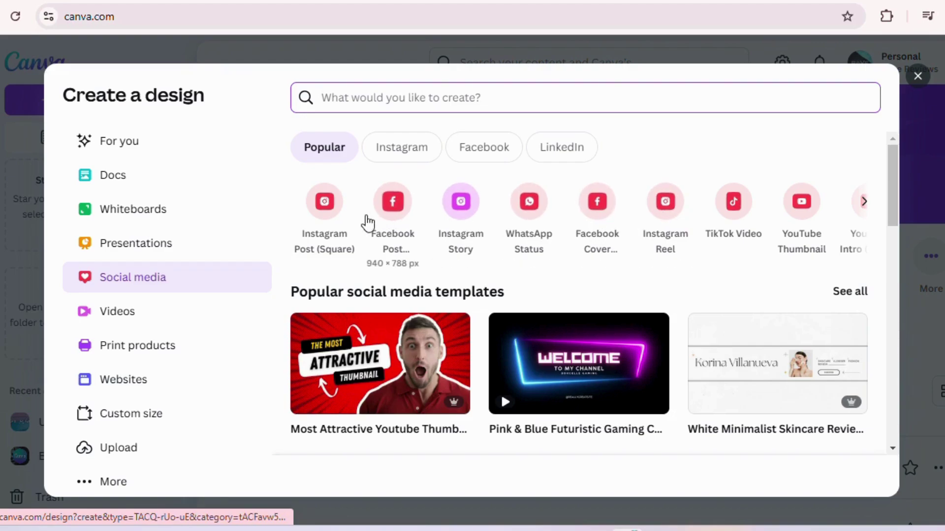
{"action": "left_click", "coordinate": [334, 216]}
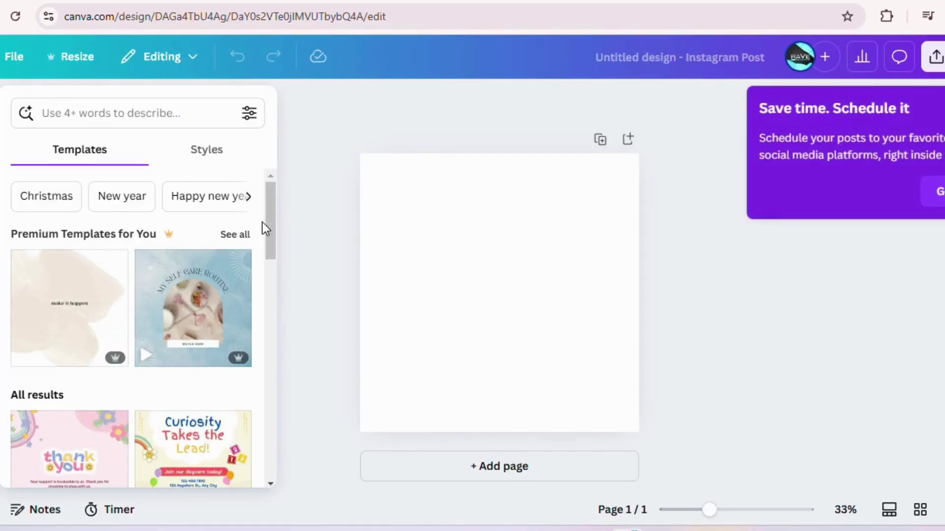
{"action": "left_click_drag", "start_coordinate": [270, 227], "coordinate": [257, 279]}
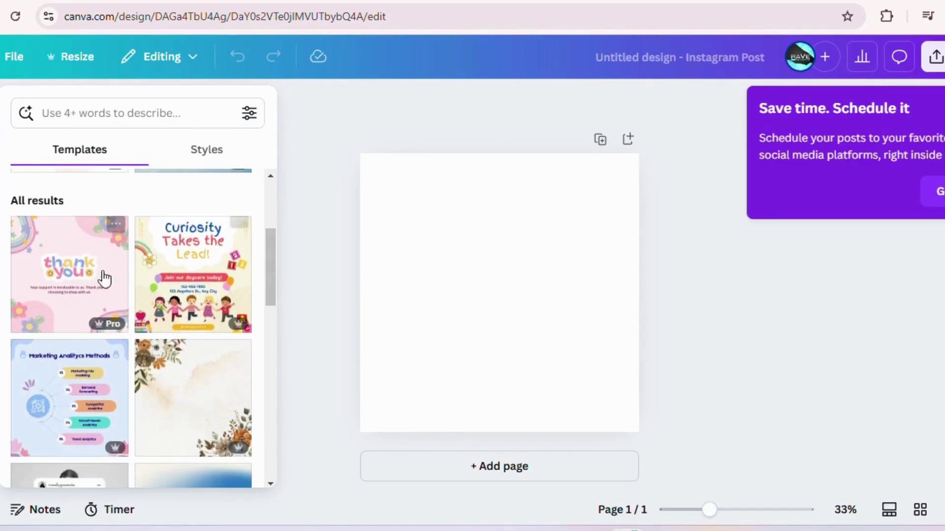
{"action": "left_click", "coordinate": [74, 267]}
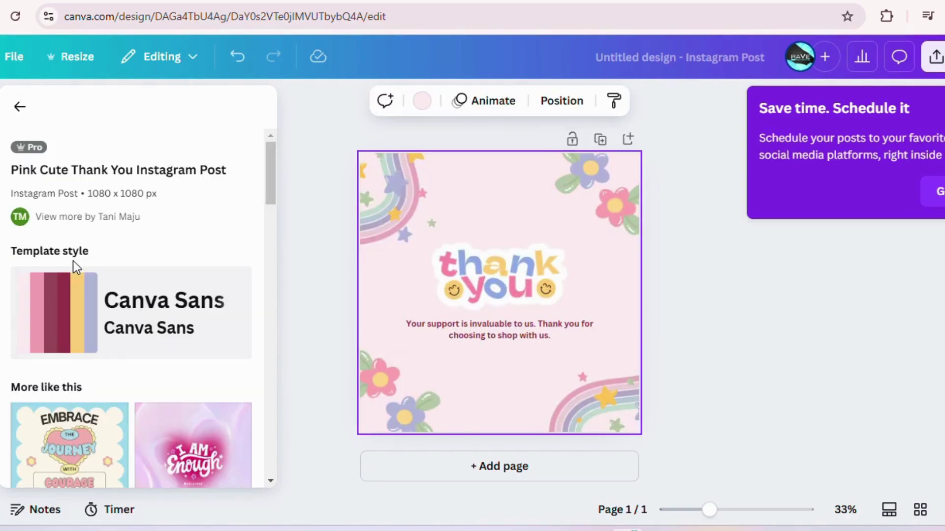
Recolor the page background, trying magenta and deeper purple before settling on hot pink
{"action": "left_click", "coordinate": [422, 101]}
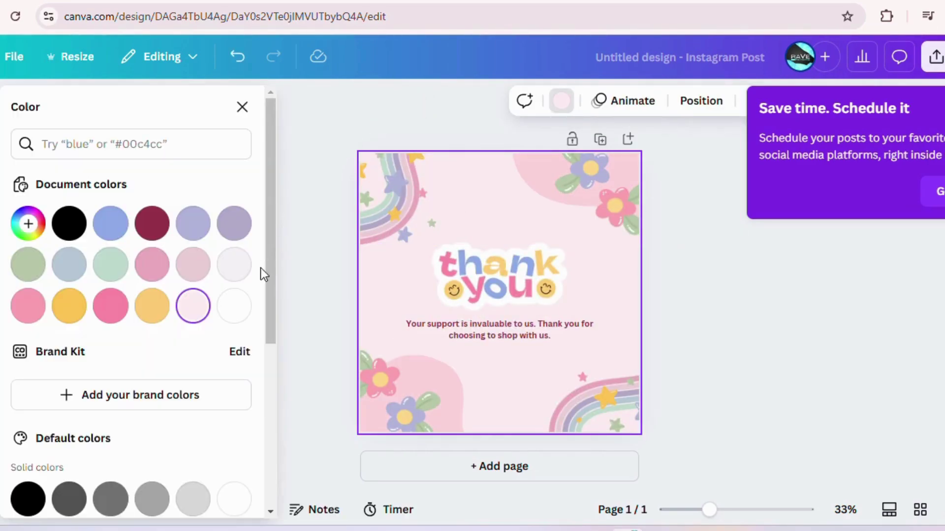
{"action": "left_click_drag", "start_coordinate": [270, 271], "coordinate": [274, 343]}
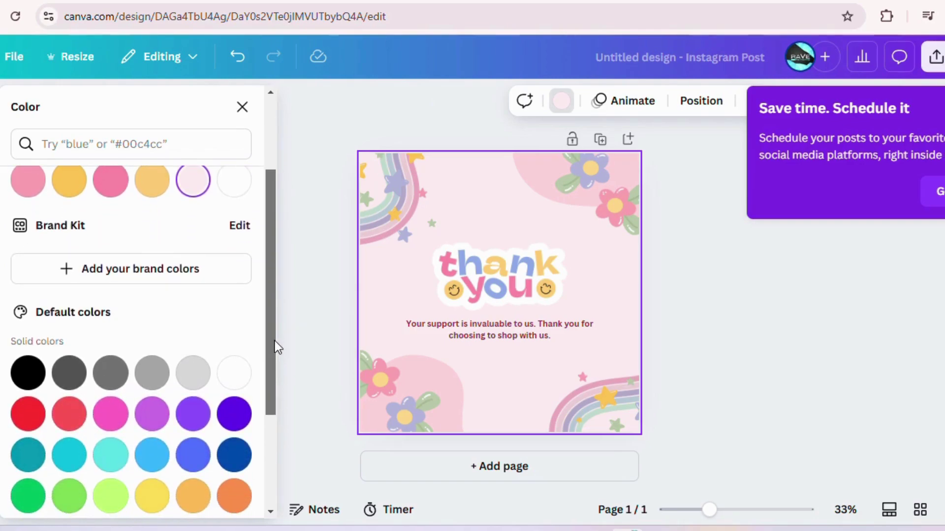
{"action": "left_click", "coordinate": [165, 273]}
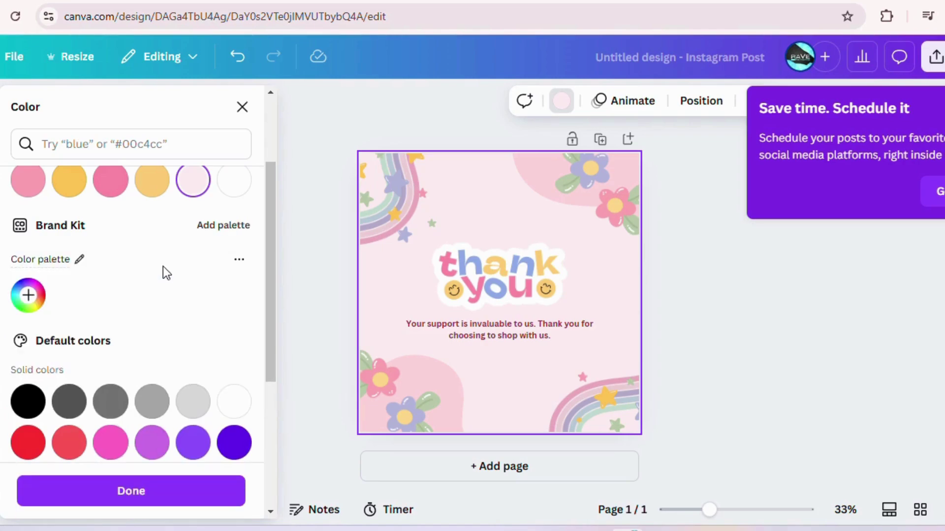
{"action": "left_click", "coordinate": [154, 445]}
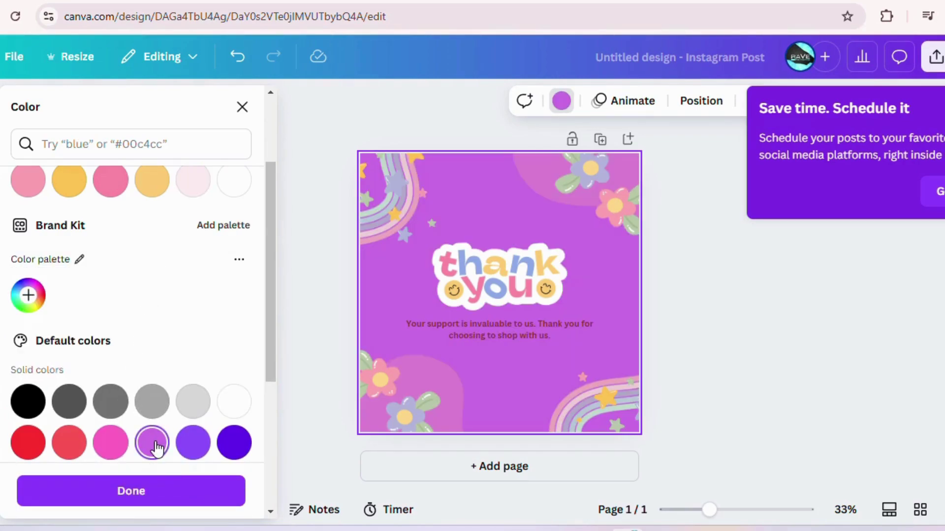
{"action": "left_click", "coordinate": [183, 445]}
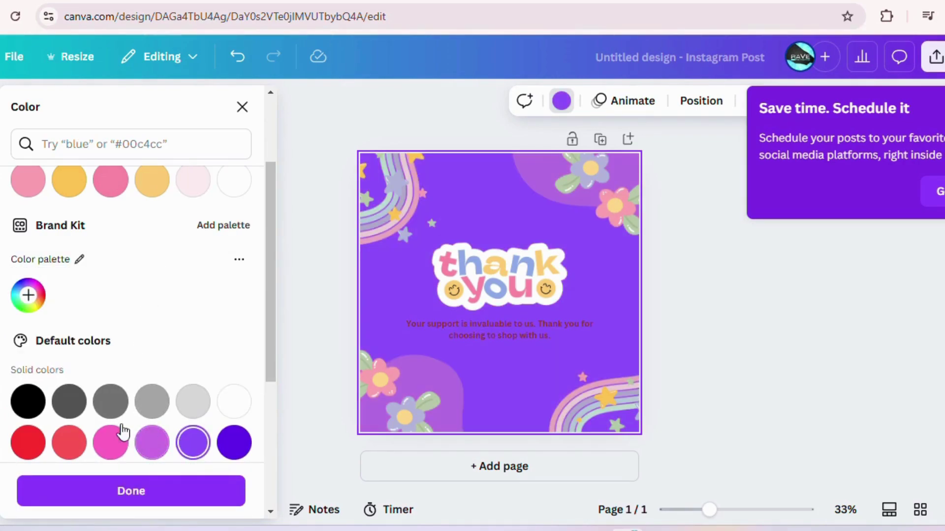
{"action": "left_click", "coordinate": [108, 443]}
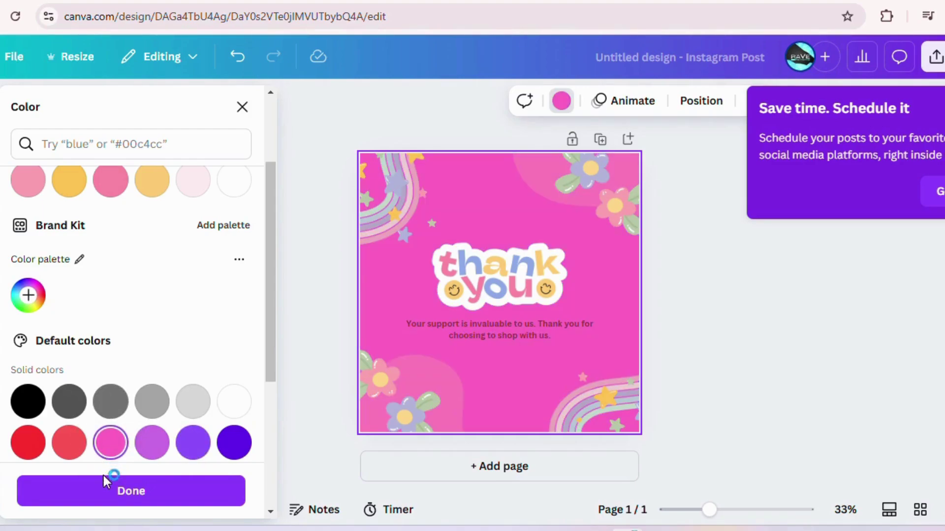
{"action": "left_click", "coordinate": [108, 502]}
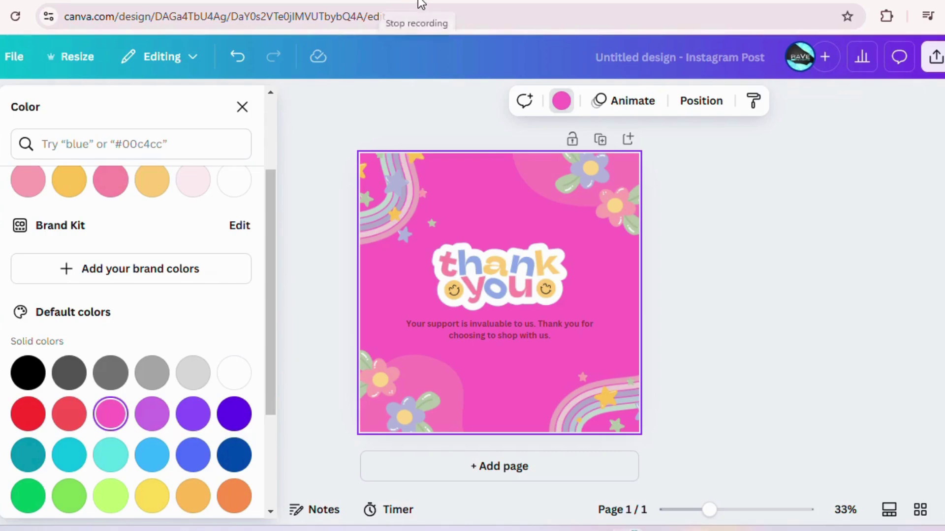
Select the 'thank you' graphic and bring up the Text panel's text styles
{"action": "left_click", "coordinate": [512, 276]}
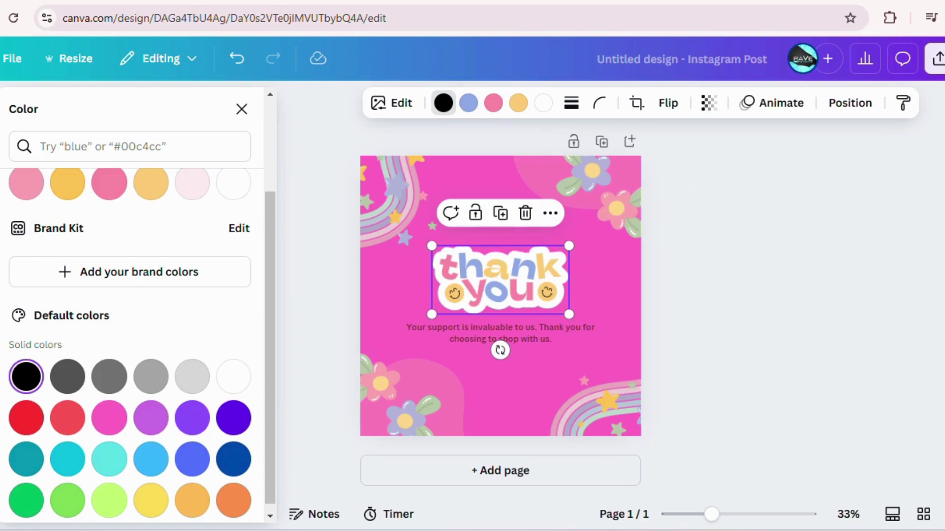
{"action": "left_click", "coordinate": [1, 162]}
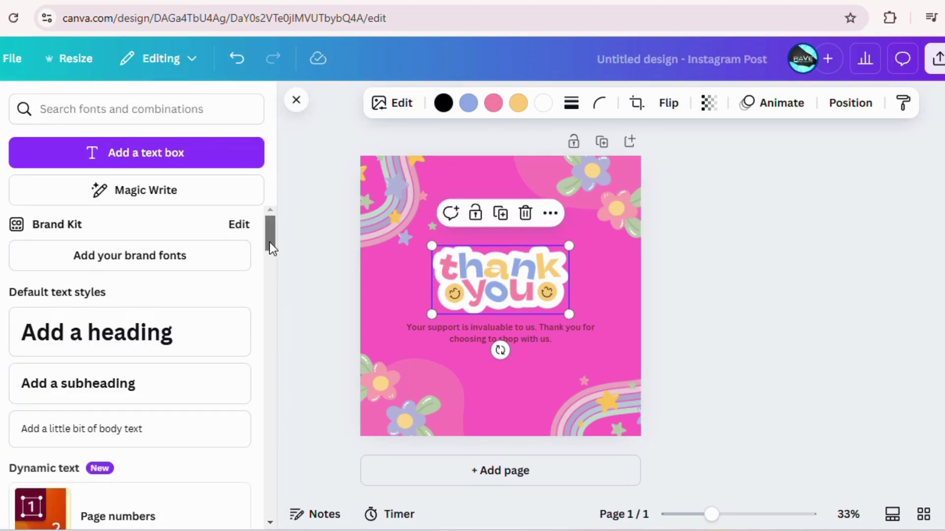
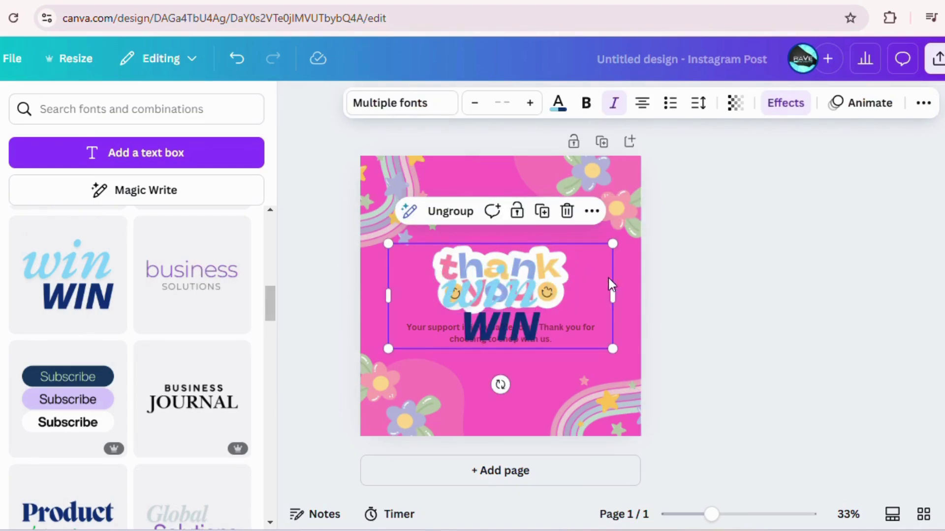
Delete the thank-you sticker and move the win WIN text pair down above the support message
{"action": "left_click_drag", "start_coordinate": [557, 345], "coordinate": [533, 276]}
{"action": "left_click", "coordinate": [535, 302]}
{"action": "key", "text": "Delete"}
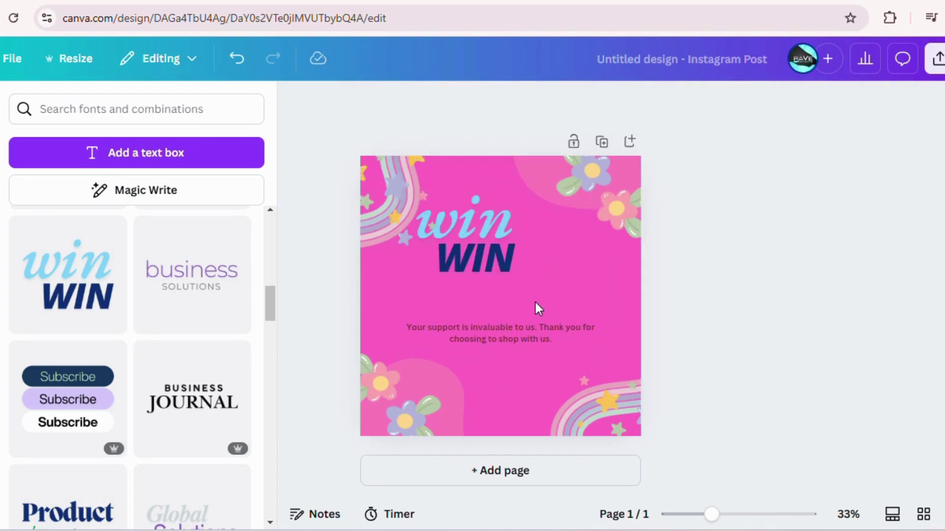
{"action": "left_click", "coordinate": [498, 252]}
{"action": "left_click_drag", "start_coordinate": [550, 281], "coordinate": [579, 323]}
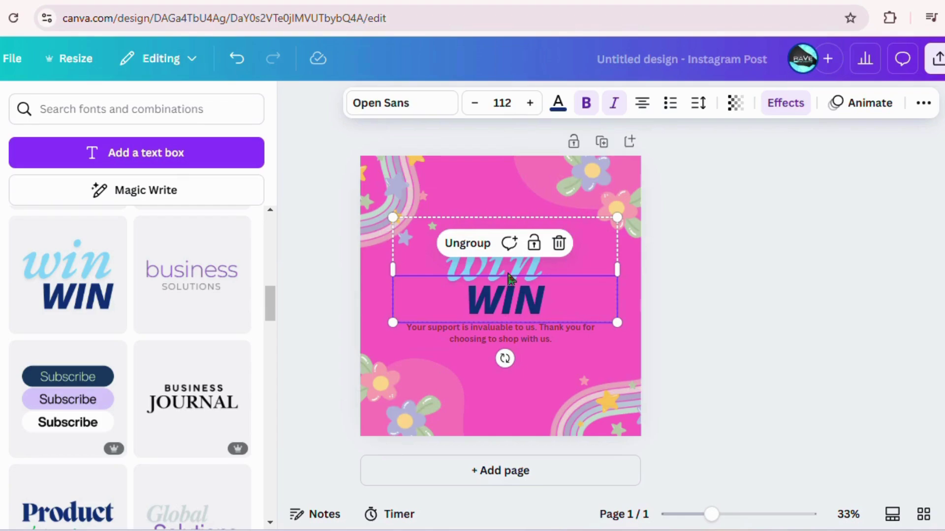
Retype the two text lines so they read 'Thank' and 'You'
{"action": "double_click", "coordinate": [508, 273]}
{"action": "key", "text": "shift+Left"}
{"action": "left_click", "coordinate": [556, 253]}
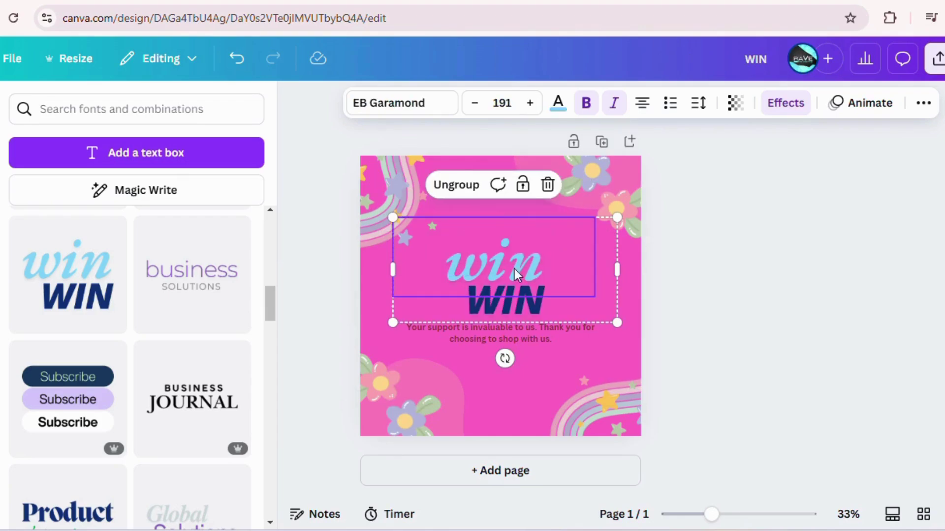
{"action": "left_click", "coordinate": [452, 268]}
{"action": "double_click", "coordinate": [452, 268]}
{"action": "type", "text": "Than"}
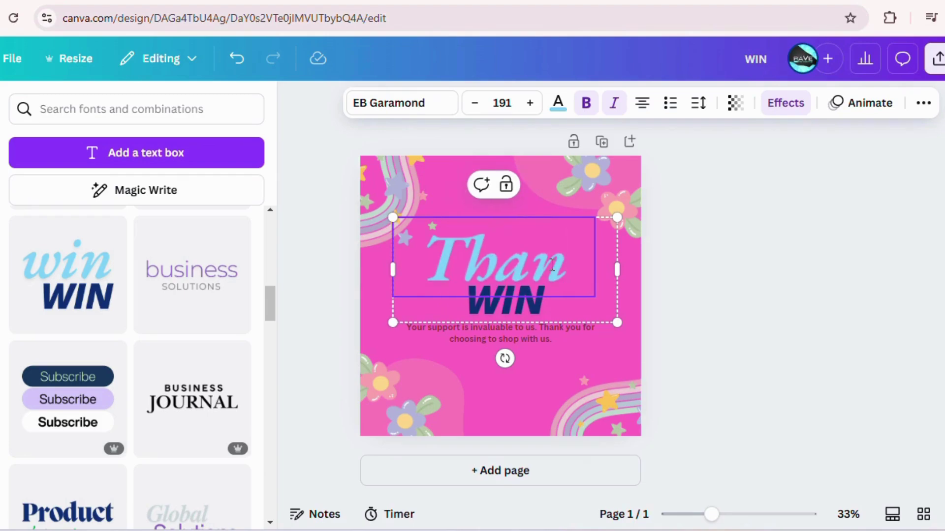
{"action": "type", "text": "k"}
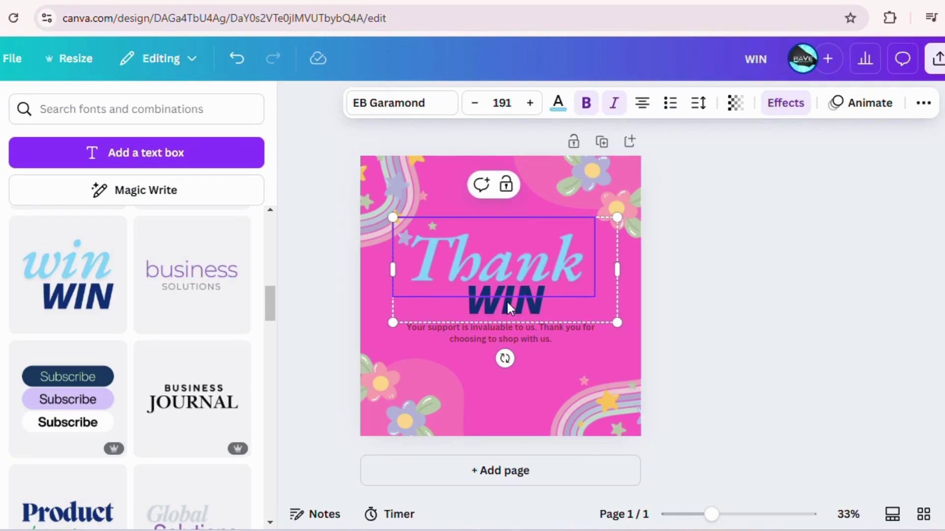
{"action": "left_click", "coordinate": [509, 307]}
{"action": "double_click", "coordinate": [508, 305]}
{"action": "type", "text": "Yo"}
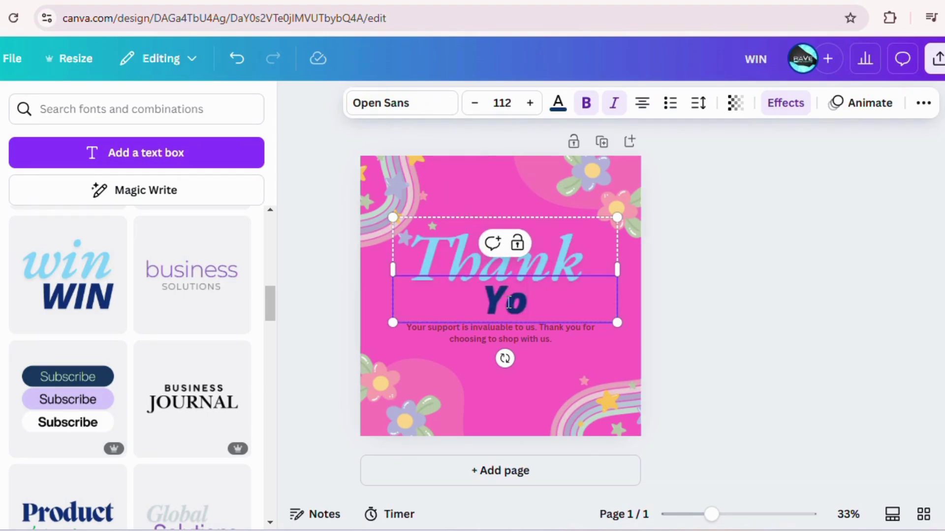
{"action": "type", "text": "u"}
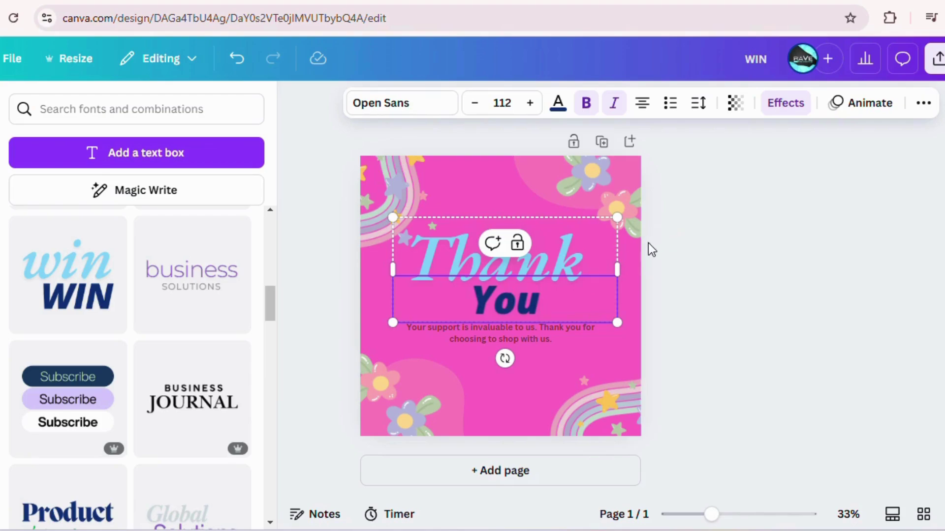
{"action": "left_click", "coordinate": [631, 237]}
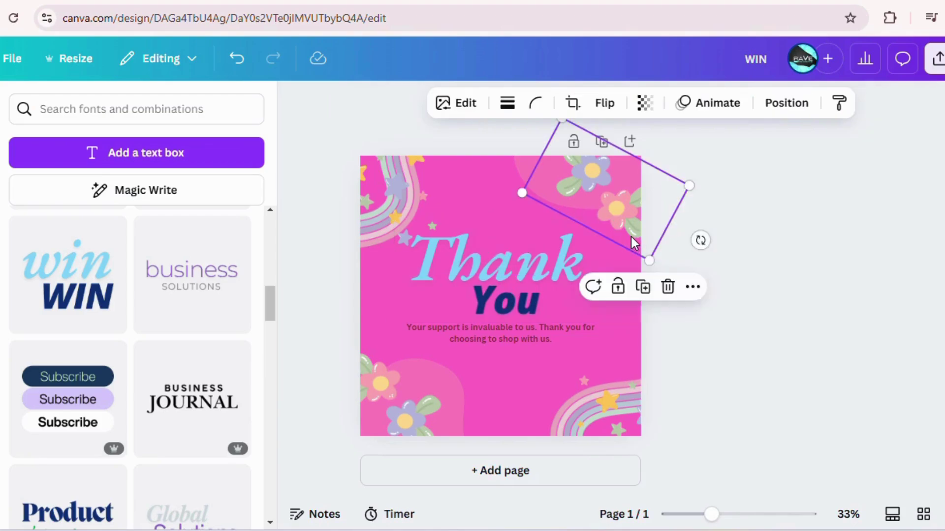
Give both the Thank and You lines an Outline text effect
{"action": "left_click", "coordinate": [767, 223]}
{"action": "left_click", "coordinate": [505, 250]}
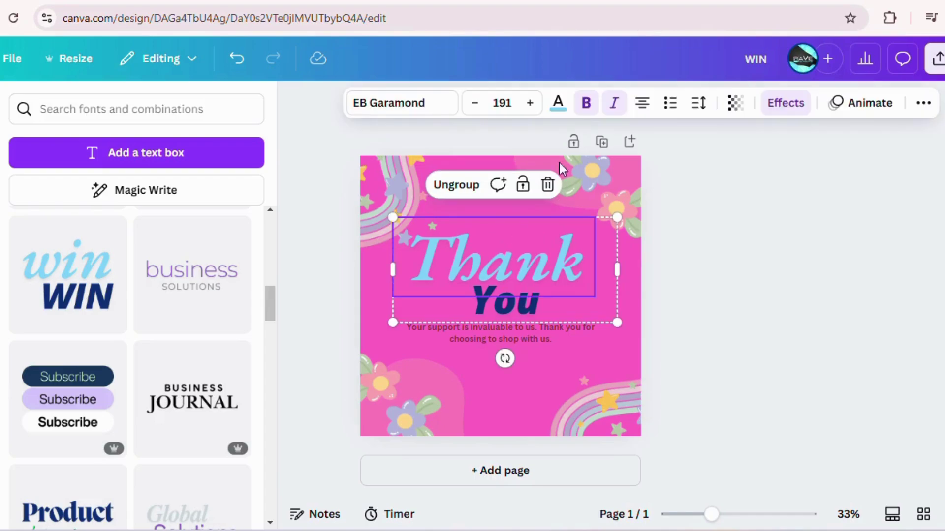
{"action": "left_click", "coordinate": [777, 107]}
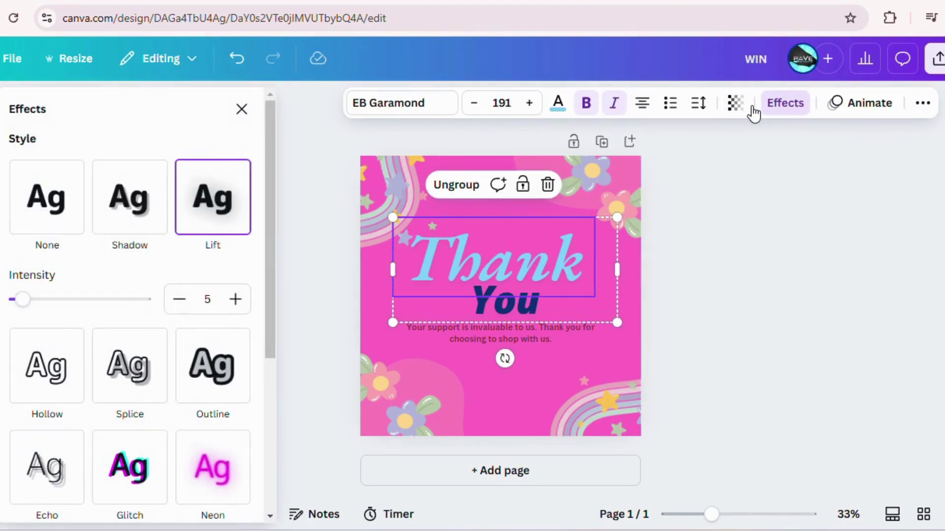
{"action": "left_click", "coordinate": [205, 387]}
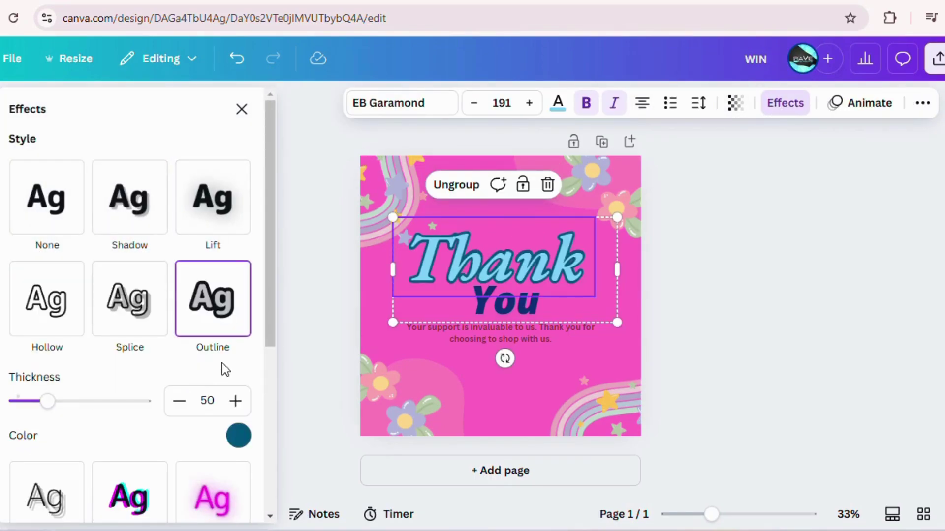
{"action": "left_click", "coordinate": [534, 318]}
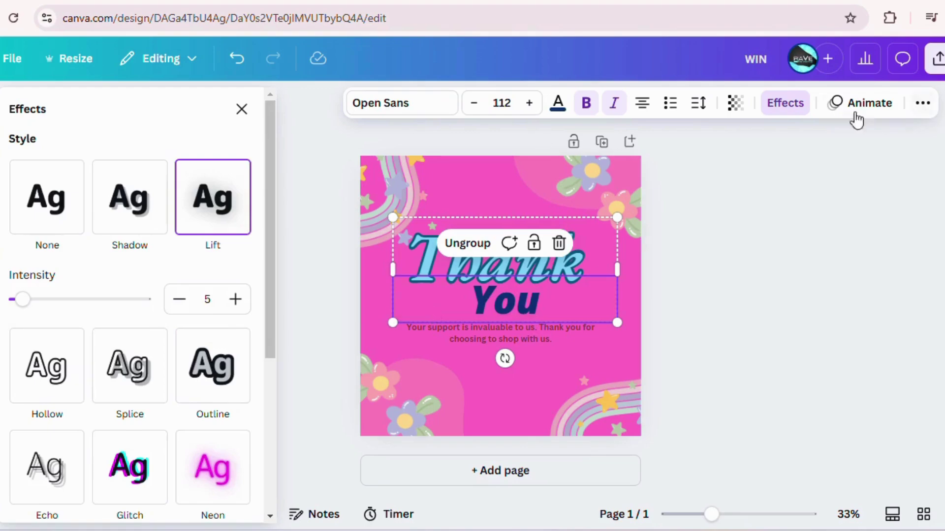
{"action": "left_click", "coordinate": [209, 364]}
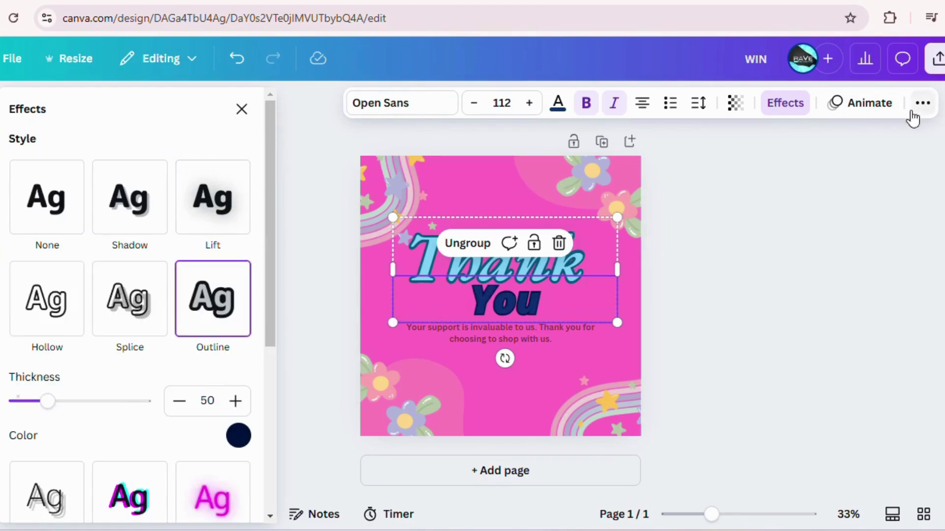
Apply the Typewriter animation to the heading and add a blank second page
{"action": "left_click", "coordinate": [868, 109]}
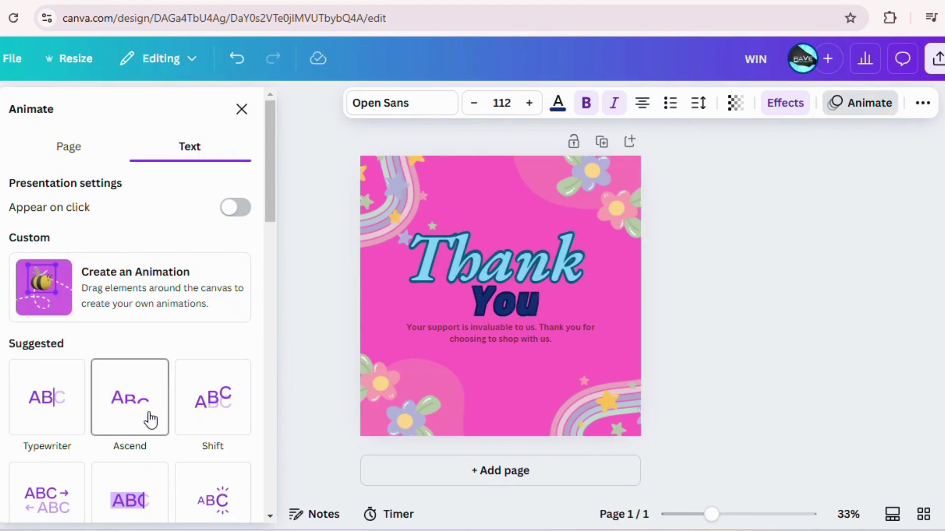
{"action": "left_click", "coordinate": [47, 433]}
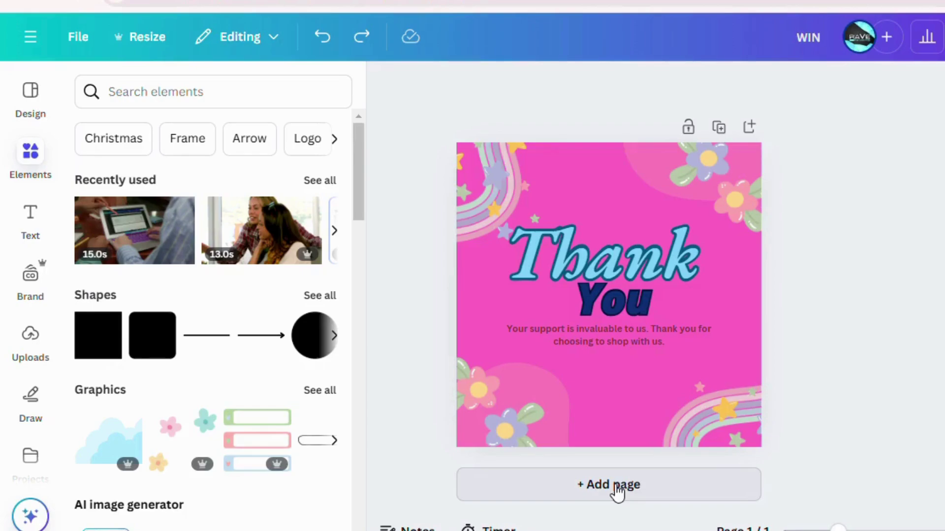
{"action": "left_click", "coordinate": [617, 488]}
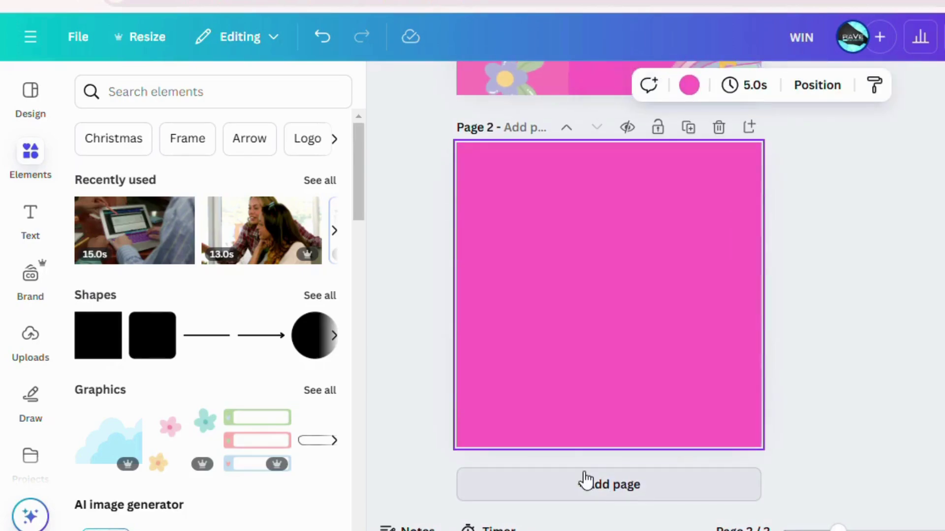
Search Elements for 'Flowers' and drag the tulip field video clip onto page 2
{"action": "left_click", "coordinate": [15, 164]}
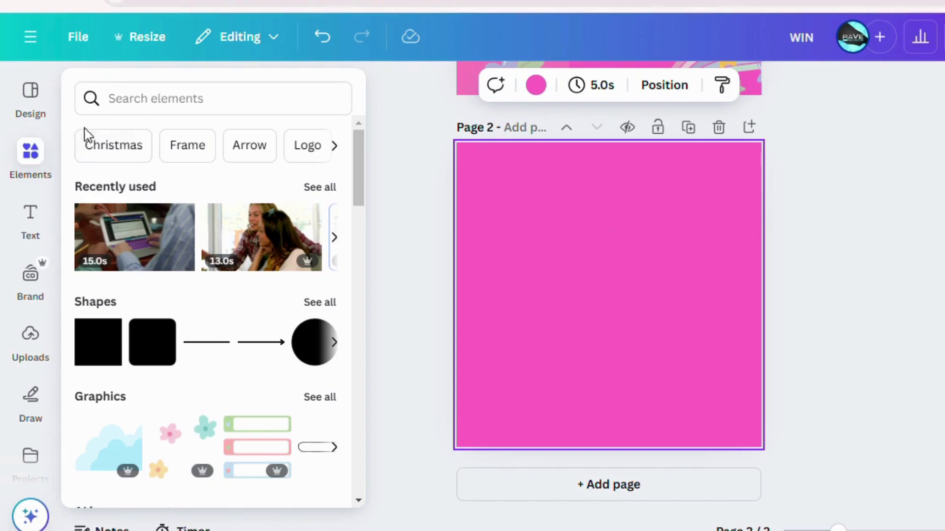
{"action": "left_click", "coordinate": [132, 101]}
{"action": "type", "text": "Flowers"}
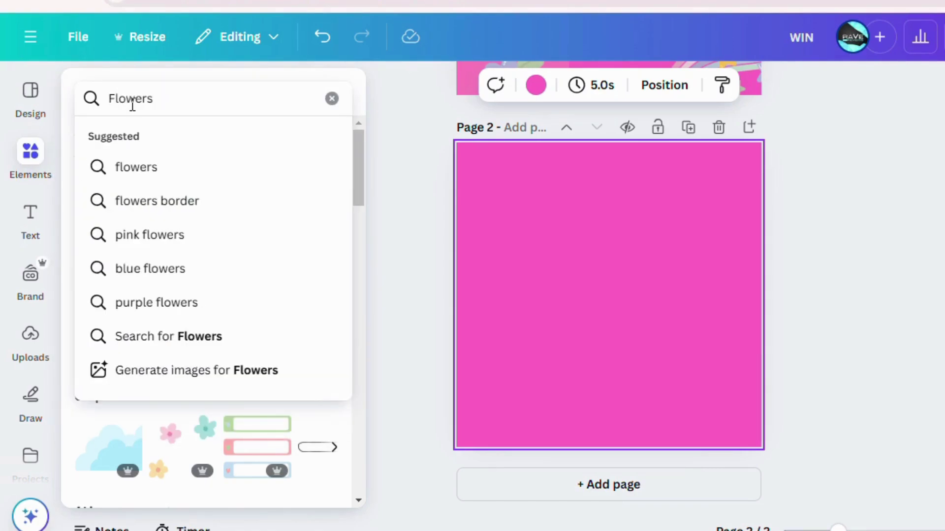
{"action": "left_click", "coordinate": [129, 172]}
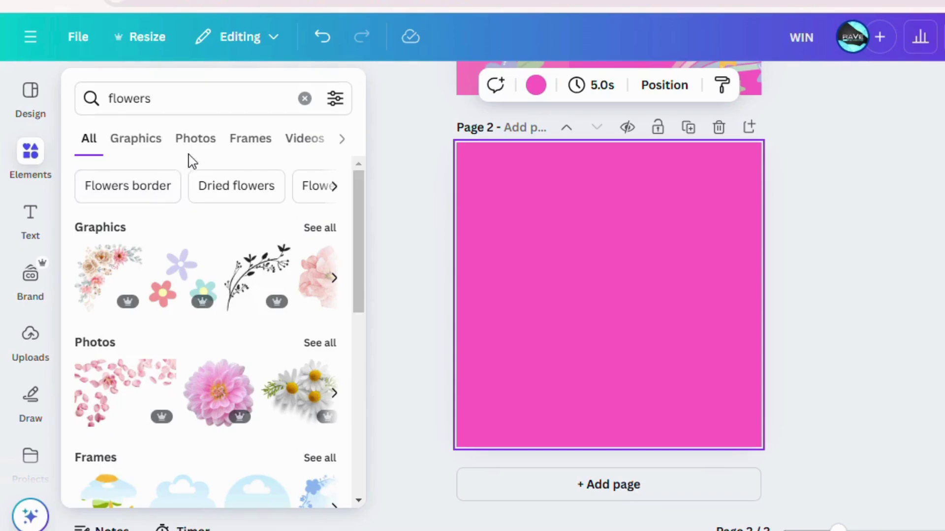
{"action": "left_click", "coordinate": [133, 142]}
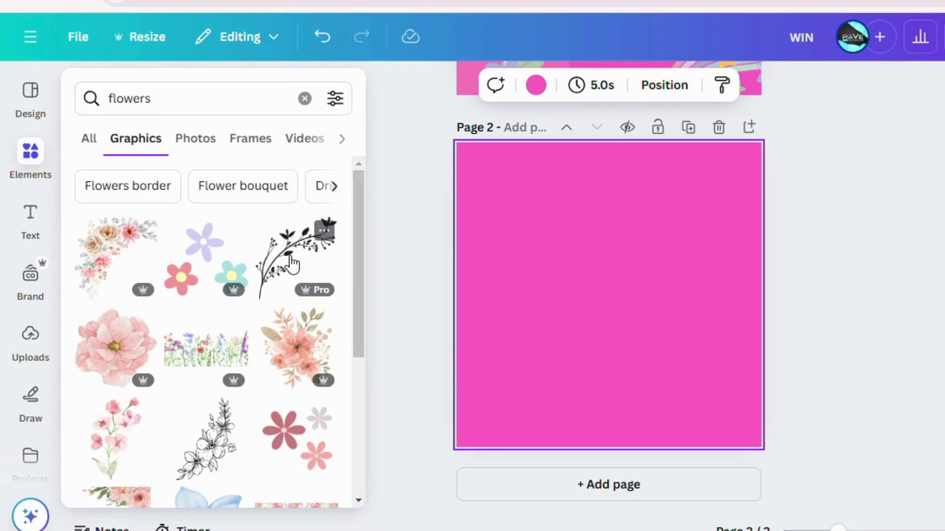
{"action": "left_click_drag", "start_coordinate": [362, 270], "coordinate": [363, 320]}
{"action": "scroll", "coordinate": [364, 344], "scroll_direction": "down", "scroll_amount": 2}
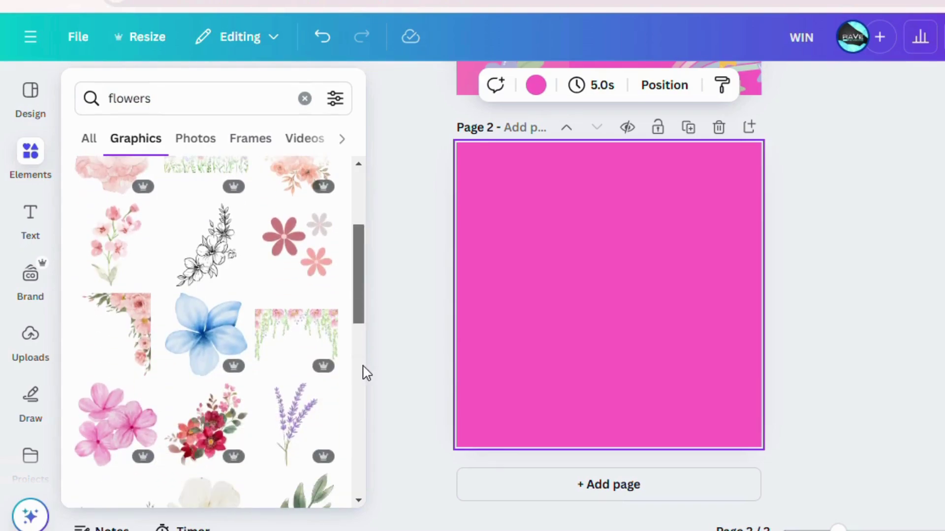
{"action": "left_click", "coordinate": [194, 148]}
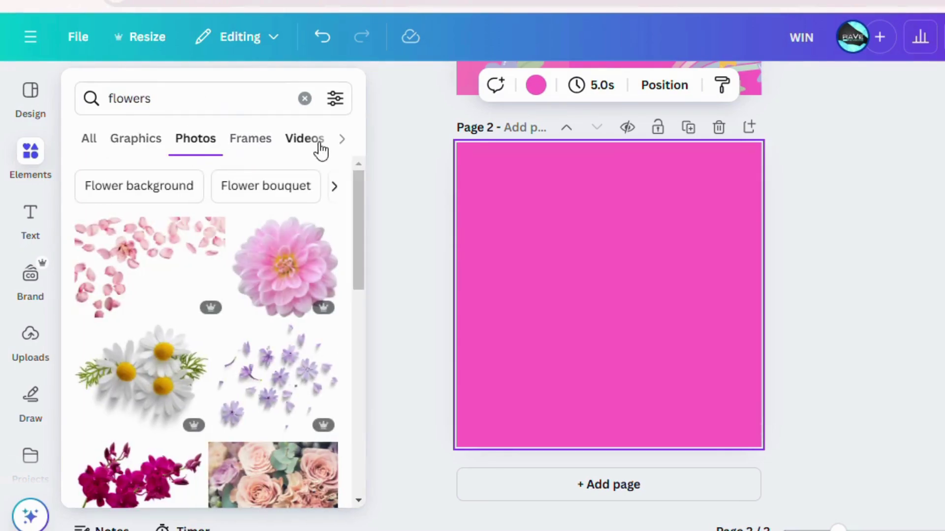
{"action": "left_click", "coordinate": [319, 148]}
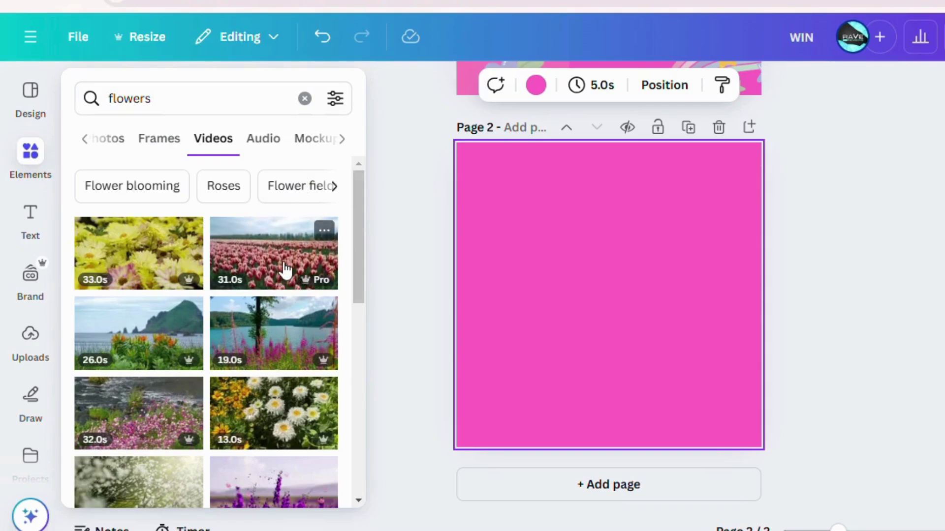
{"action": "left_click_drag", "start_coordinate": [285, 270], "coordinate": [553, 262]}
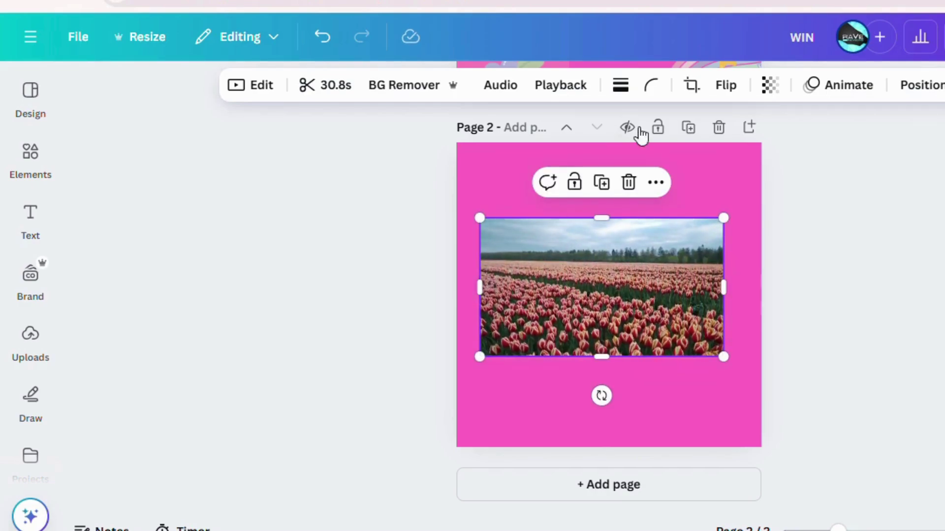
Search Elements for 'Roses' and place a shrunken black line-art rose on the lower pink strip
{"action": "left_click", "coordinate": [30, 151]}
{"action": "type", "text": "Roses"}
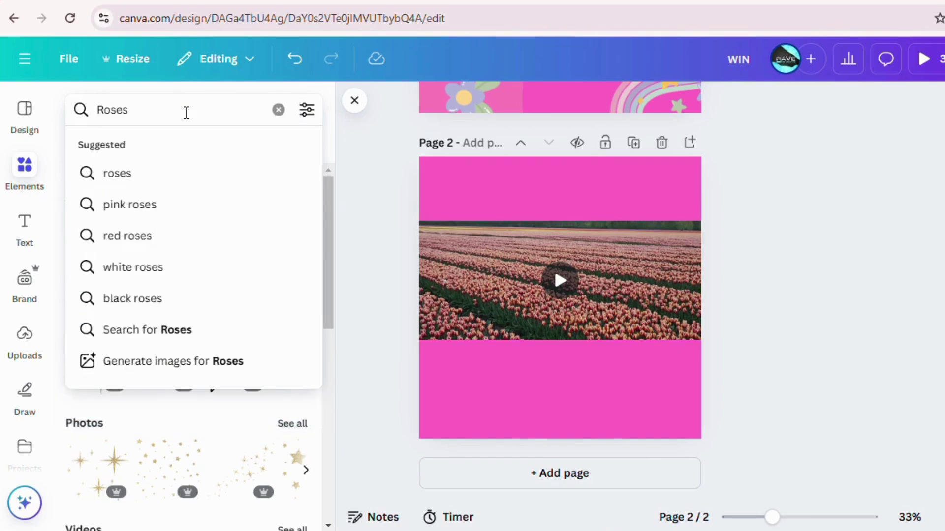
{"action": "key", "text": "Return"}
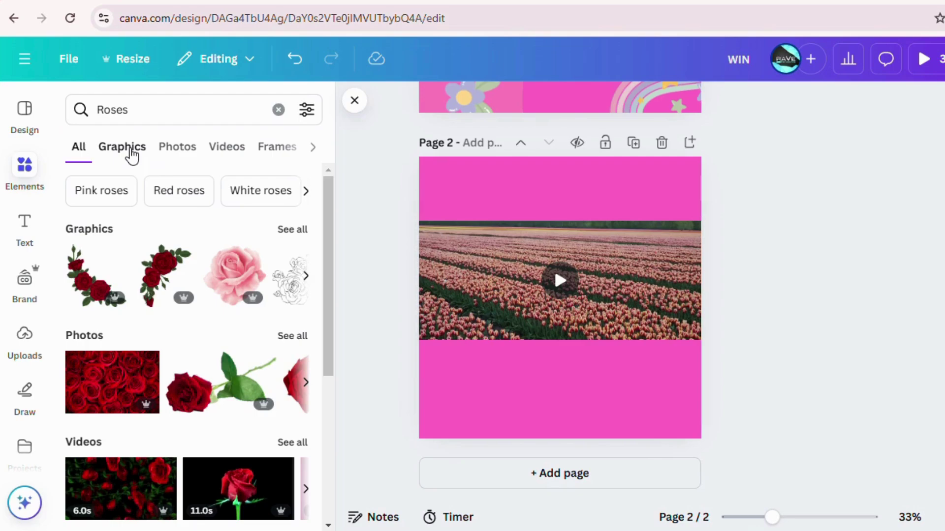
{"action": "left_click", "coordinate": [178, 150]}
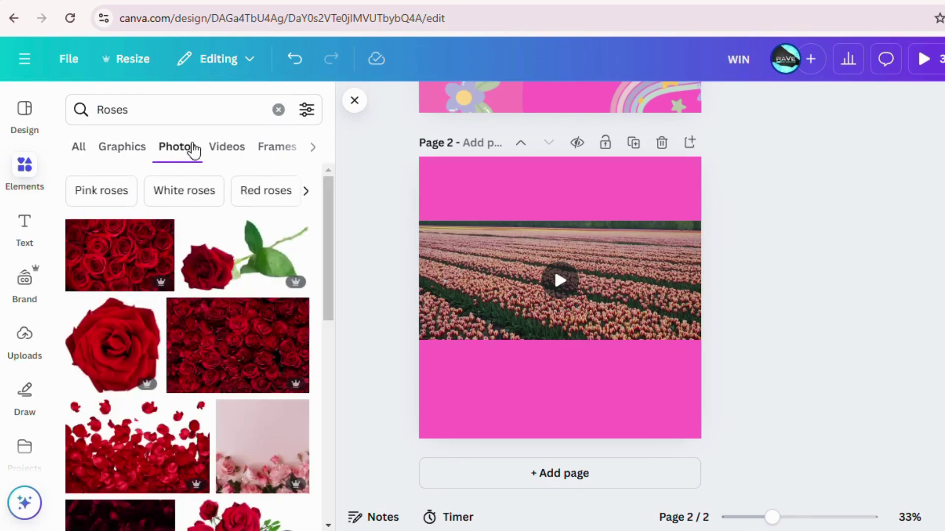
{"action": "left_click", "coordinate": [222, 150]}
{"action": "left_click", "coordinate": [285, 147]}
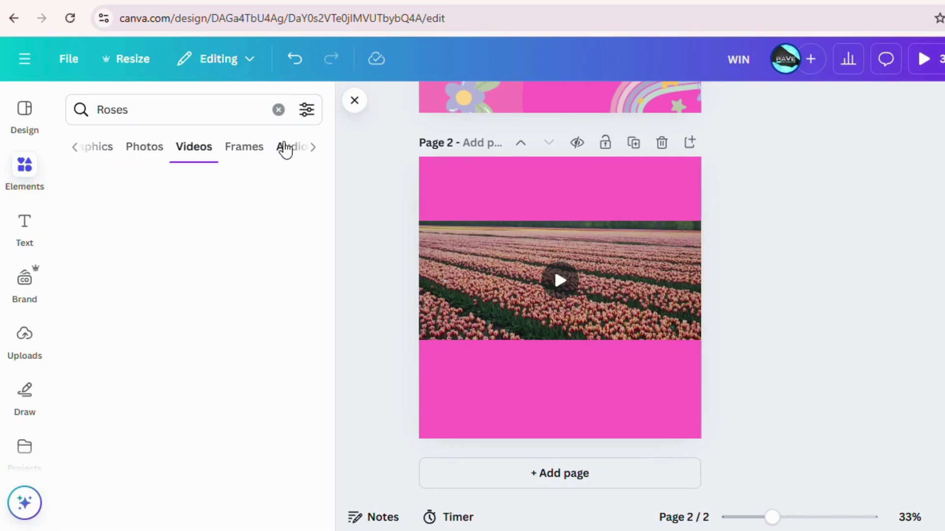
{"action": "left_click", "coordinate": [143, 151]}
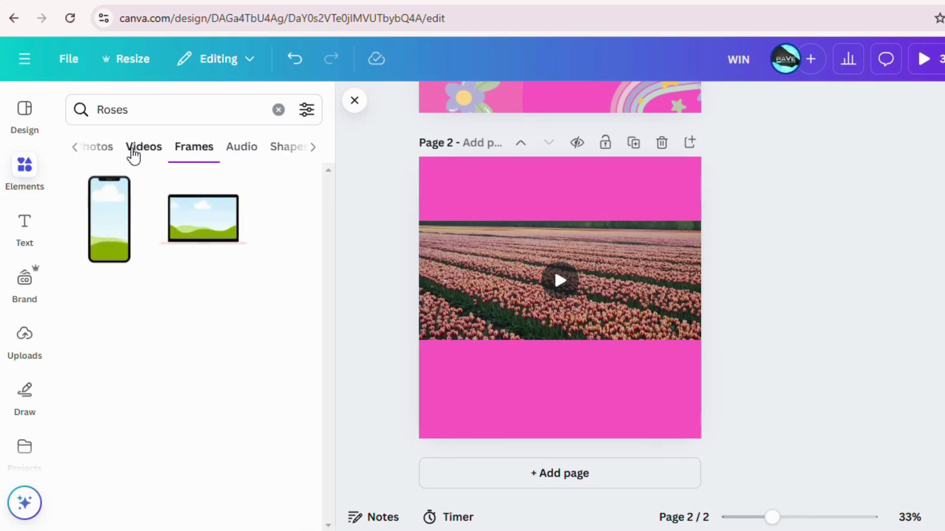
{"action": "left_click", "coordinate": [105, 150]}
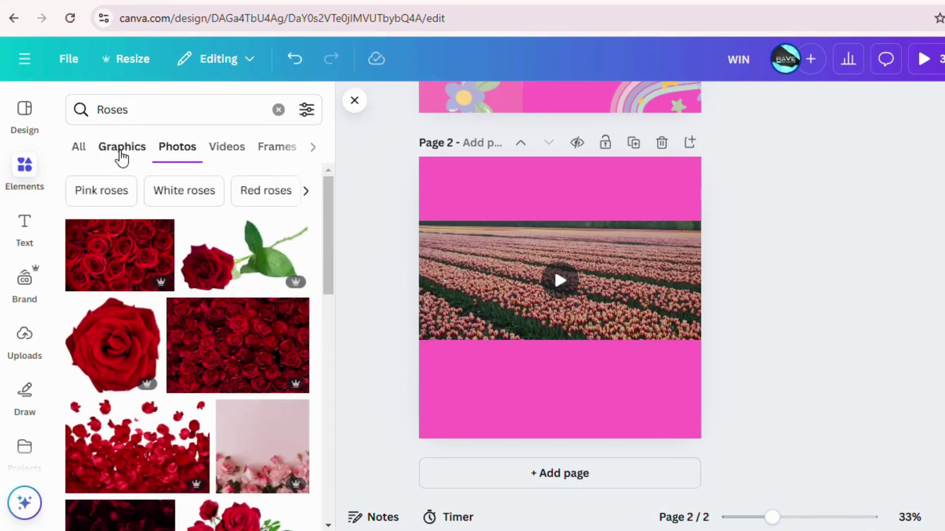
{"action": "left_click", "coordinate": [122, 157]}
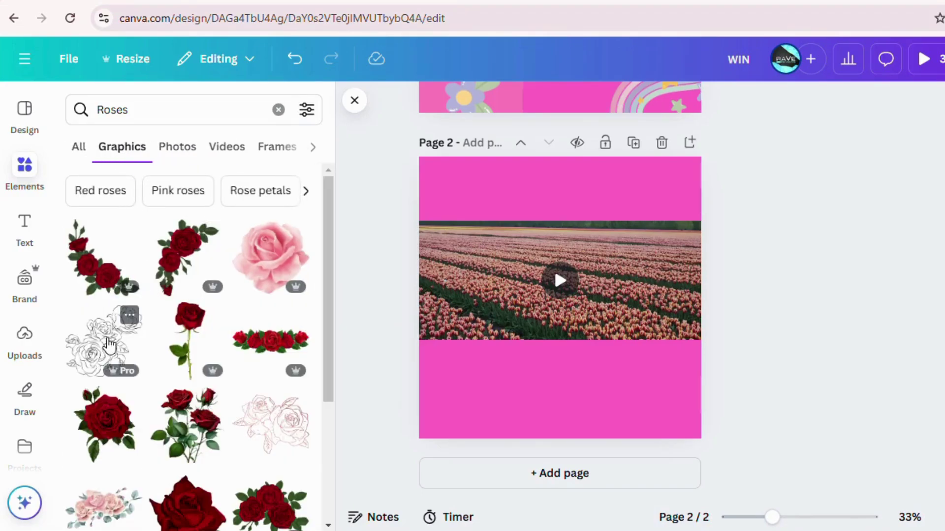
{"action": "left_click_drag", "start_coordinate": [109, 348], "coordinate": [469, 364]}
{"action": "left_click_drag", "start_coordinate": [540, 326], "coordinate": [506, 360]}
Add and resize the red roses and pink line-art rose graphics beside it
{"action": "left_click_drag", "start_coordinate": [185, 425], "coordinate": [589, 408]}
{"action": "left_click_drag", "start_coordinate": [689, 315], "coordinate": [579, 360]}
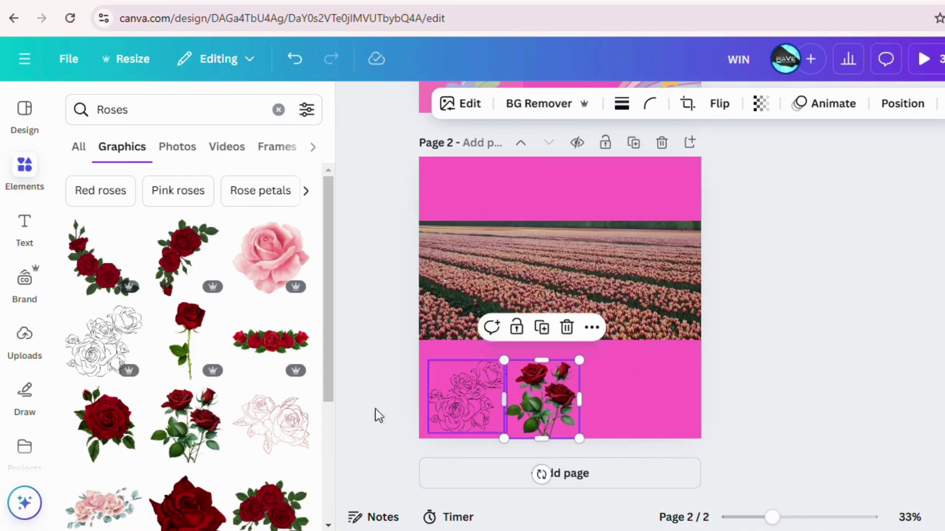
{"action": "left_click", "coordinate": [267, 430]}
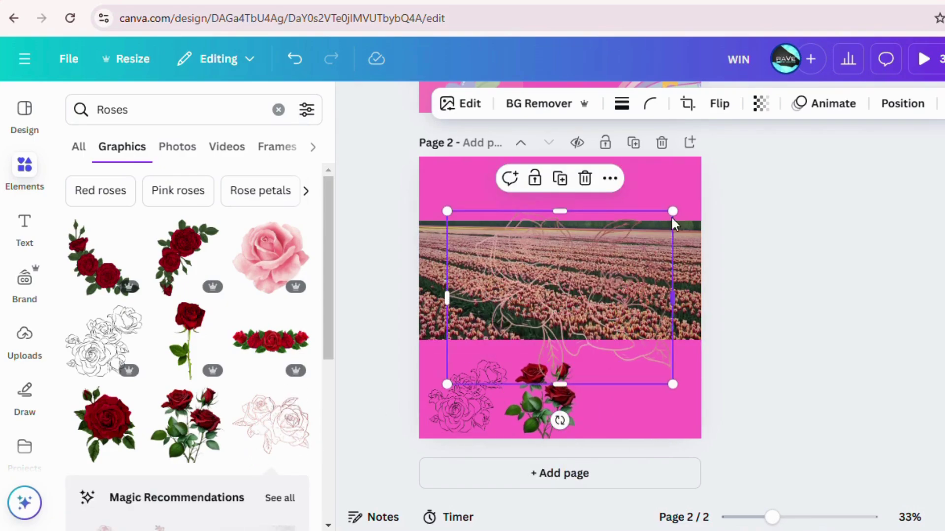
{"action": "left_click_drag", "start_coordinate": [672, 210], "coordinate": [593, 361]}
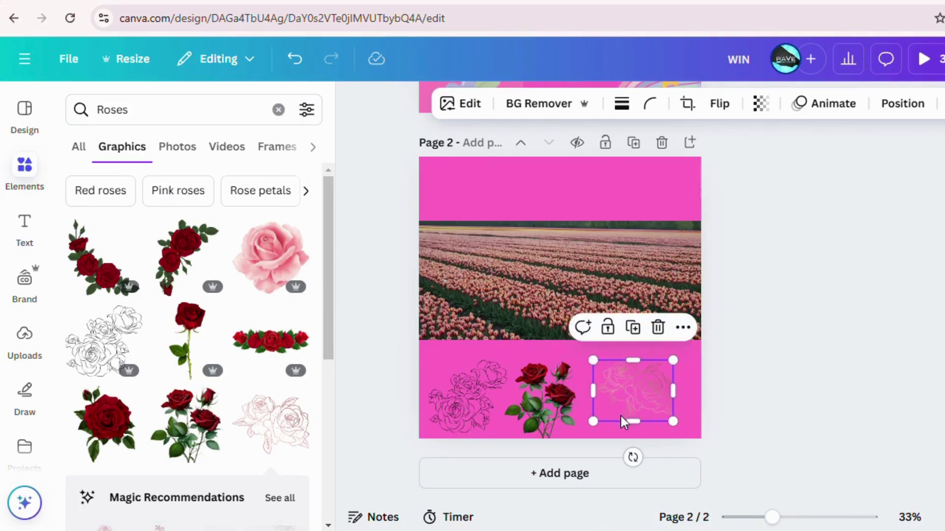
{"action": "left_click_drag", "start_coordinate": [632, 426], "coordinate": [632, 433]}
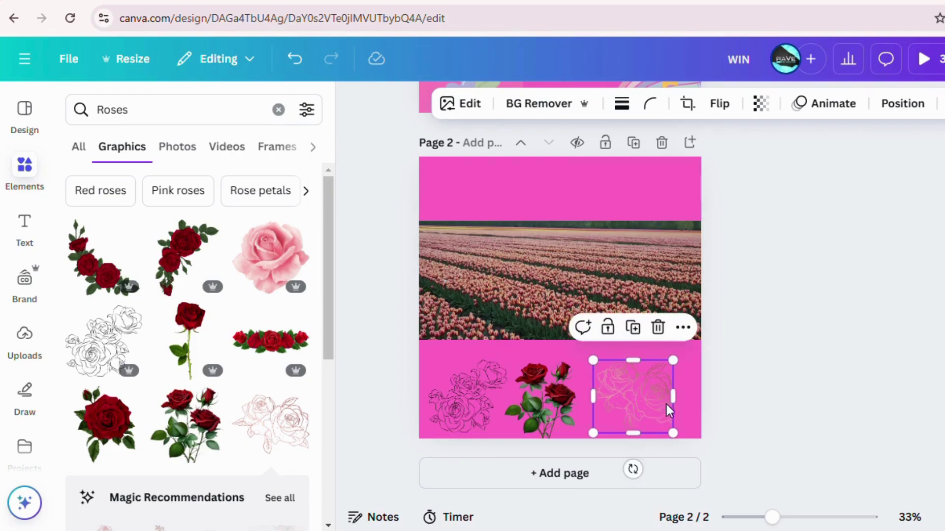
{"action": "left_click_drag", "start_coordinate": [674, 397], "coordinate": [675, 392]}
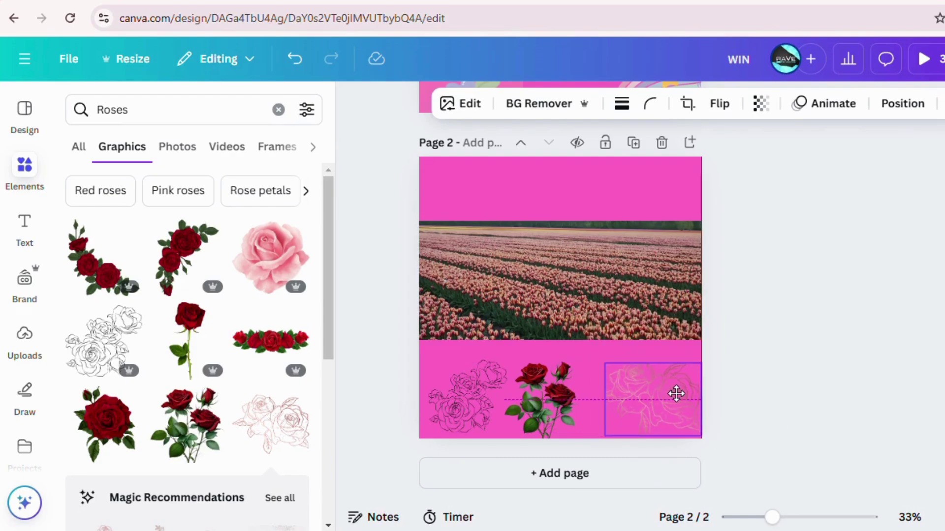
Space the roses evenly, with the black rose at the left edge and the red roses centred
{"action": "left_click", "coordinate": [481, 401]}
{"action": "left_click_drag", "start_coordinate": [481, 400], "coordinate": [466, 403]}
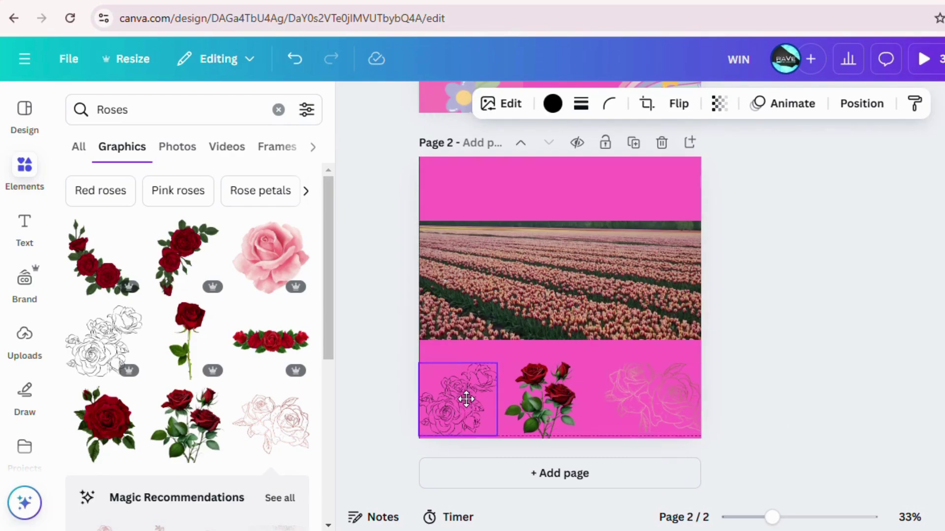
{"action": "left_click", "coordinate": [576, 393]}
{"action": "left_click_drag", "start_coordinate": [577, 393], "coordinate": [555, 388]}
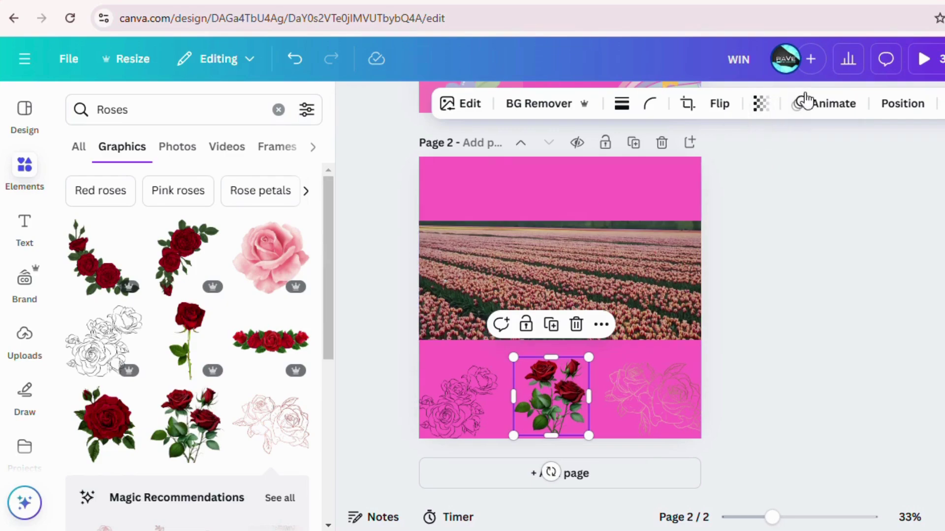
Set the red roses' transparency to 82
{"action": "left_click", "coordinate": [760, 110]}
{"action": "left_click", "coordinate": [737, 169]}
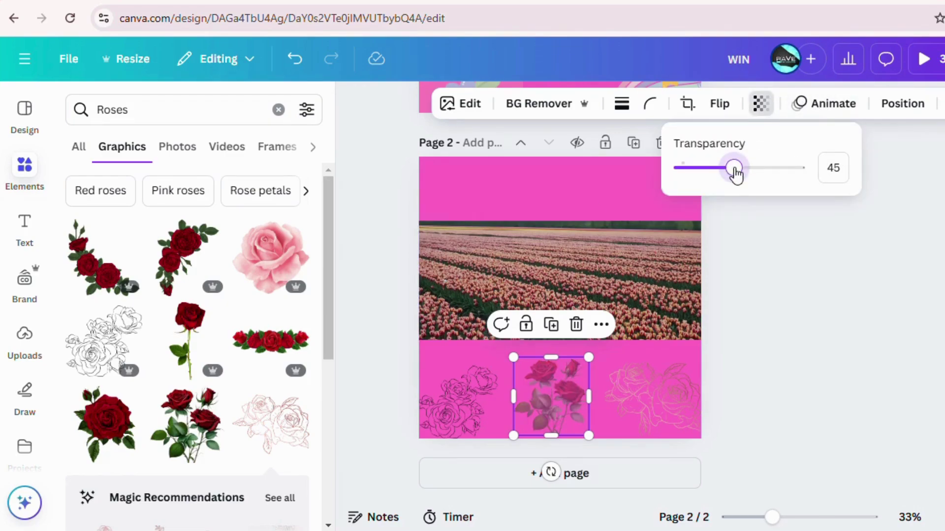
{"action": "left_click_drag", "start_coordinate": [710, 169], "coordinate": [782, 170]}
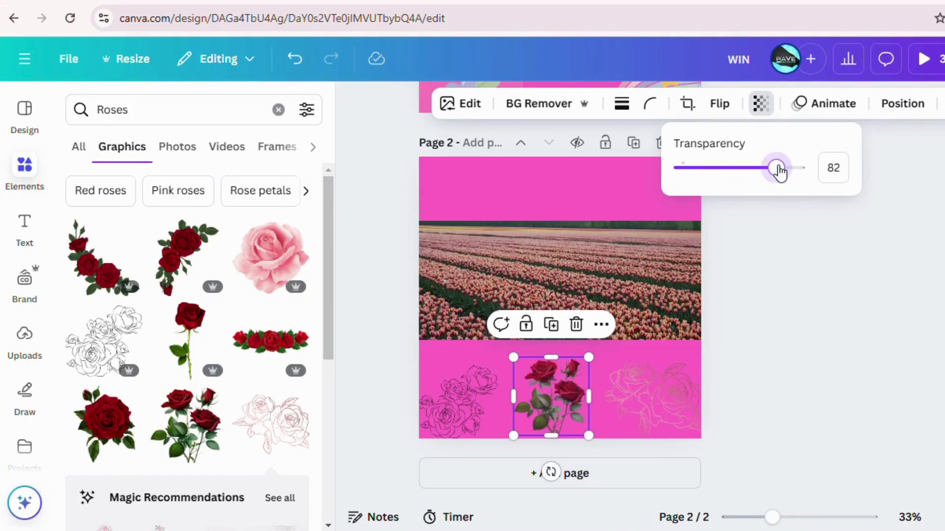
{"action": "left_click", "coordinate": [657, 270]}
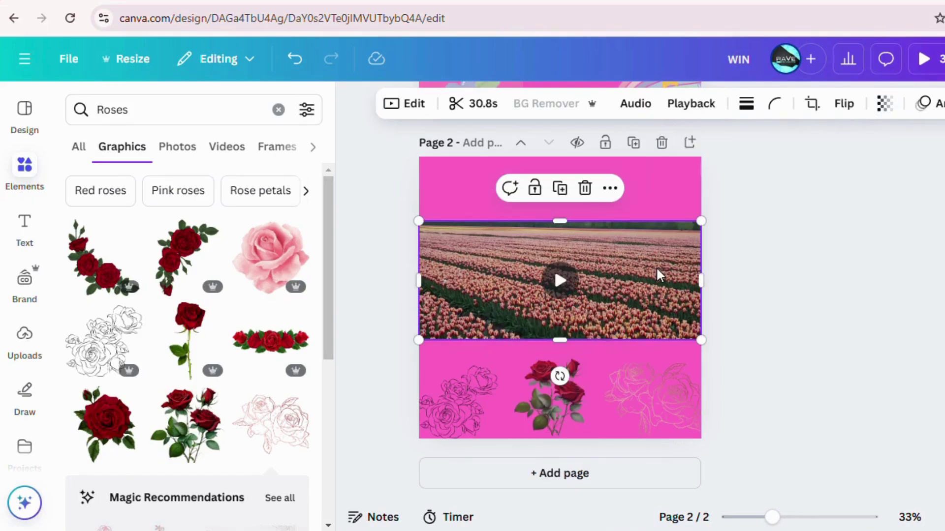
Round the tulip video's corners to 38 and make it semi-transparent
{"action": "left_click", "coordinate": [775, 109]}
{"action": "left_click_drag", "start_coordinate": [709, 174], "coordinate": [739, 173]}
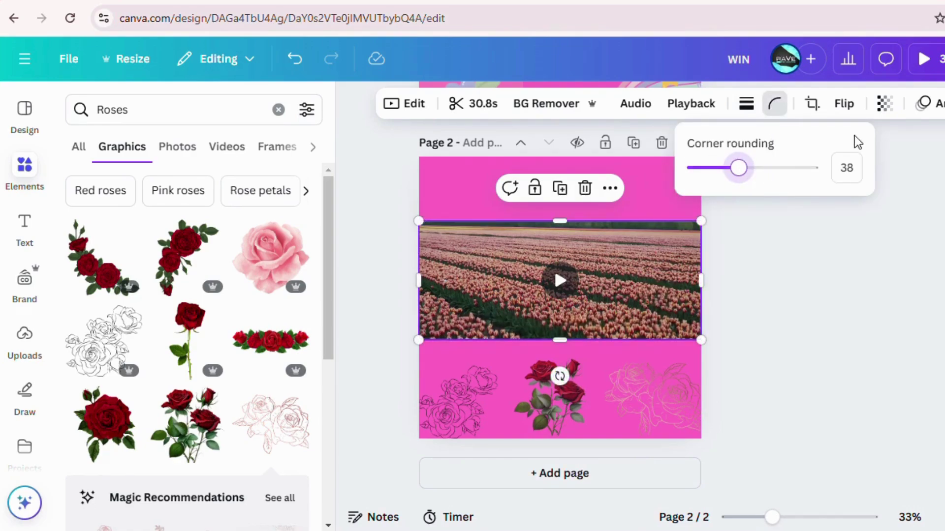
{"action": "left_click", "coordinate": [885, 104]}
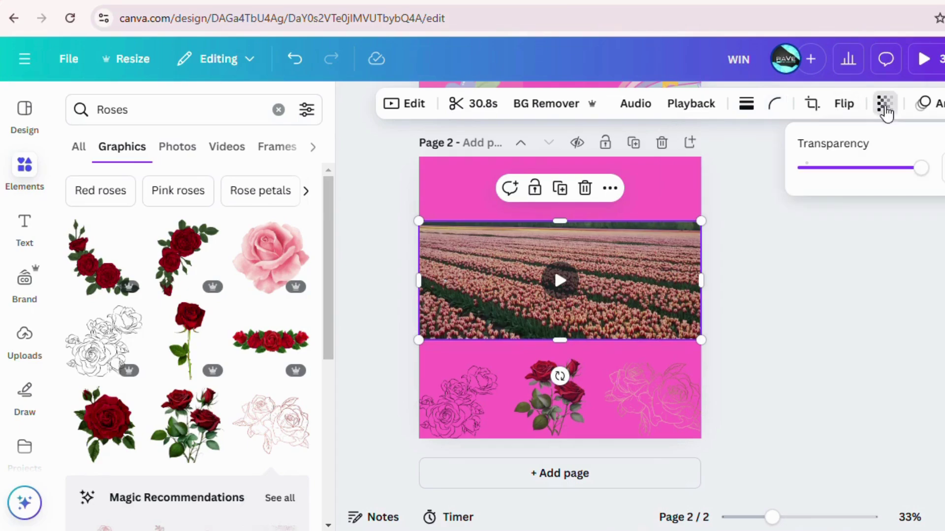
{"action": "left_click_drag", "start_coordinate": [919, 168], "coordinate": [833, 160]}
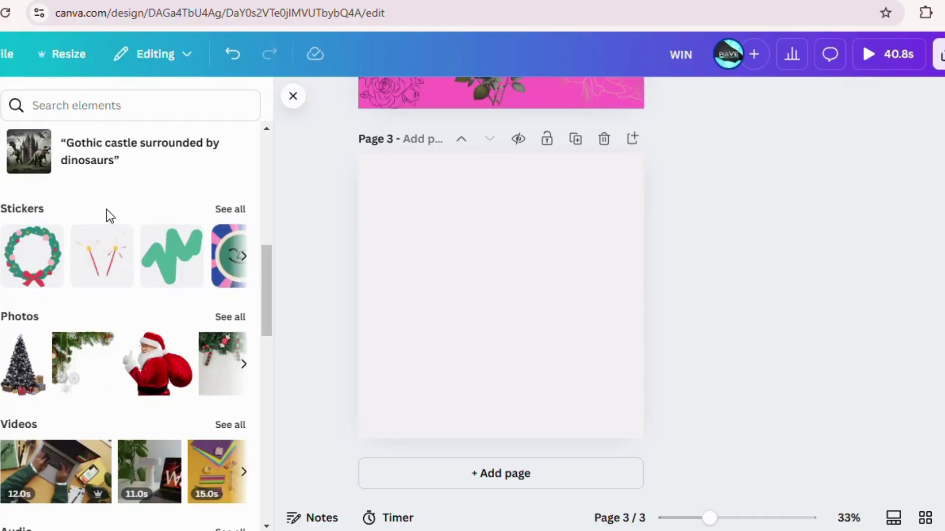
Search Elements for 'Christmas Tree' and filter the results to Photos
{"action": "left_click", "coordinate": [109, 105]}
{"action": "type", "text": "C"}
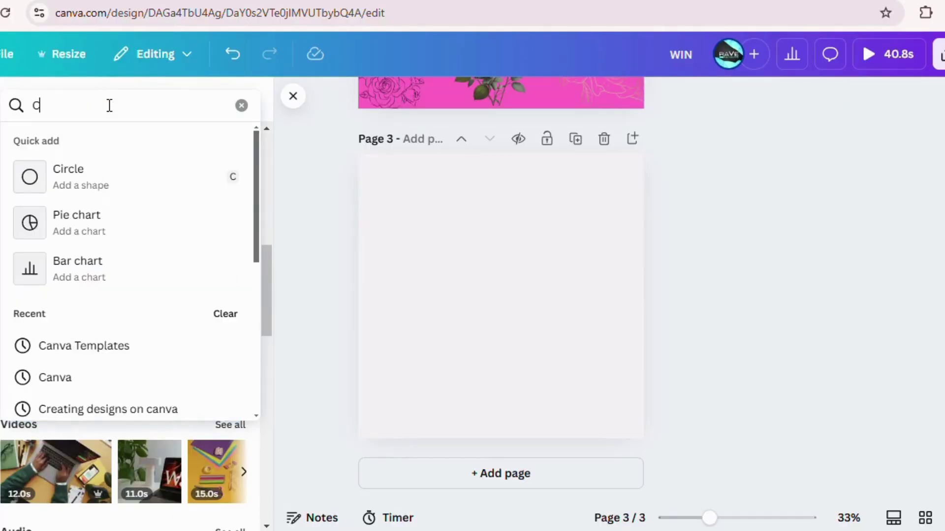
{"action": "type", "text": "hrii"}
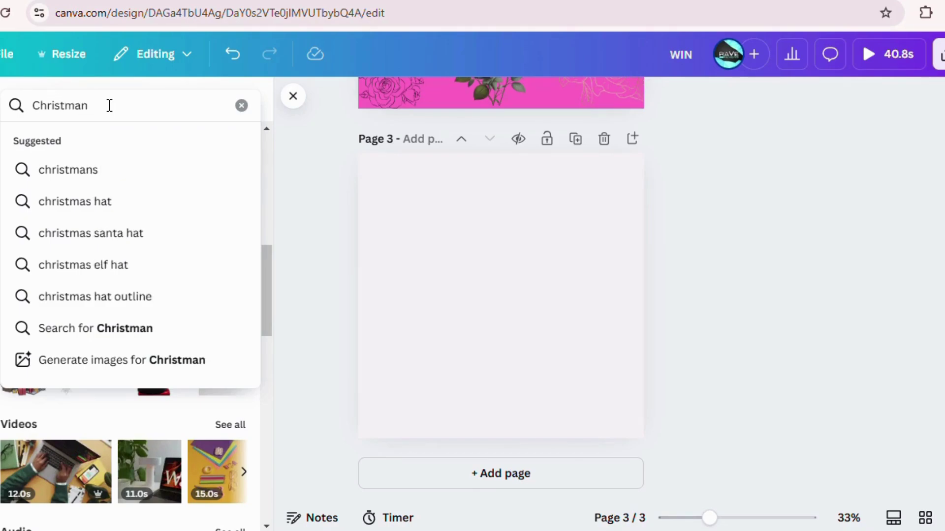
{"action": "key", "text": "BackSpace"}
{"action": "type", "text": "s"}
{"action": "type", "text": " Tree"}
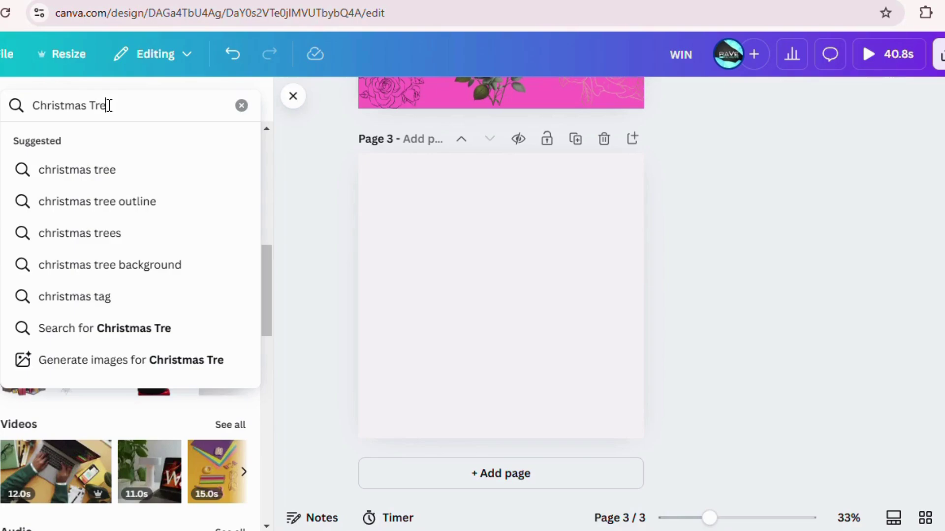
{"action": "key", "text": "Return"}
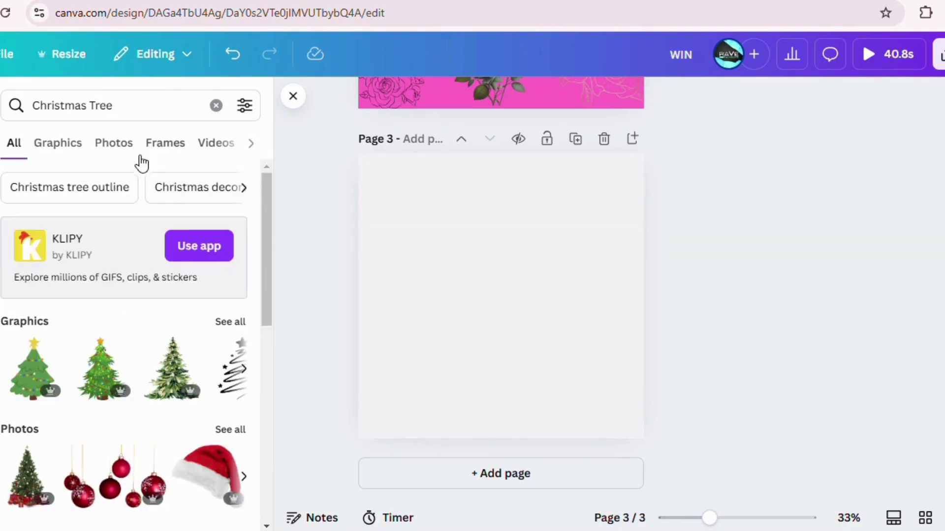
{"action": "left_click", "coordinate": [115, 147]}
Place the fireplace Christmas photo on page 3, enlarge it to full width, and remove its background
{"action": "left_click_drag", "start_coordinate": [267, 287], "coordinate": [252, 426]}
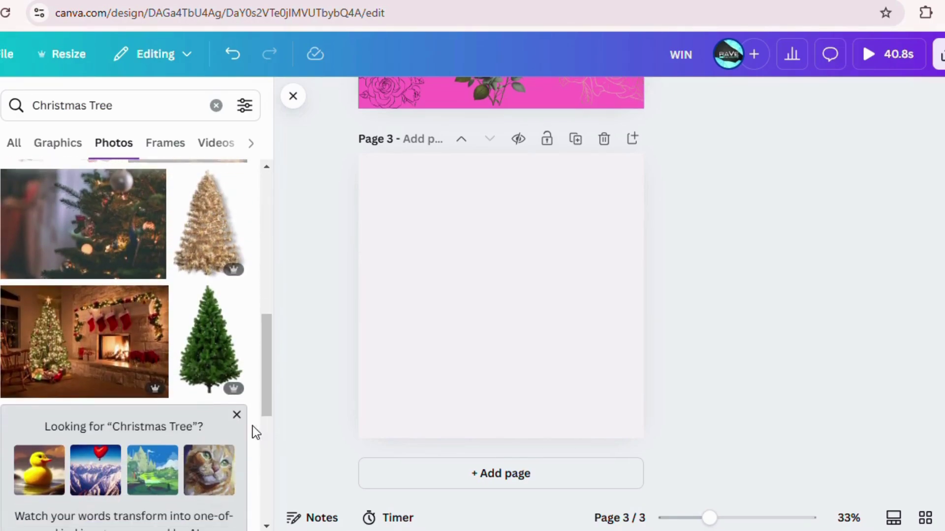
{"action": "left_click_drag", "start_coordinate": [79, 363], "coordinate": [438, 281]}
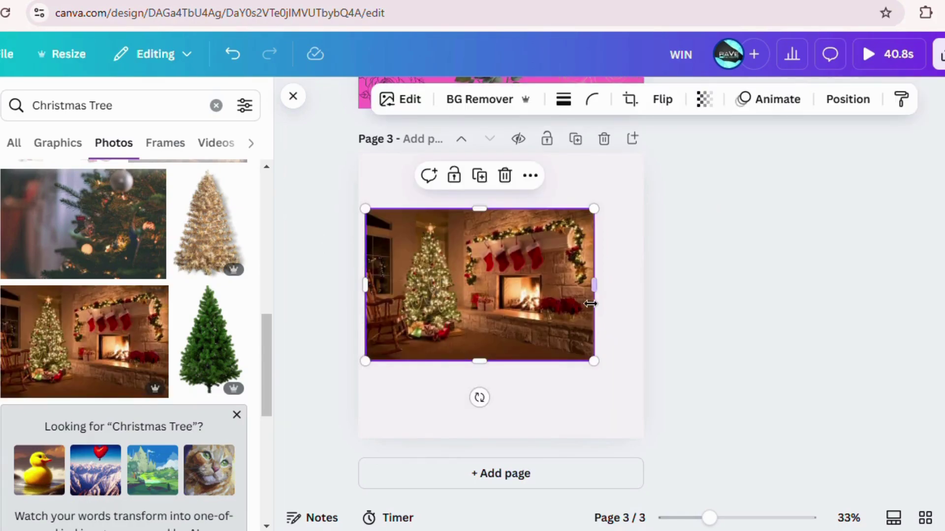
{"action": "left_click_drag", "start_coordinate": [595, 285], "coordinate": [644, 295]}
{"action": "left_click_drag", "start_coordinate": [507, 361], "coordinate": [508, 382]}
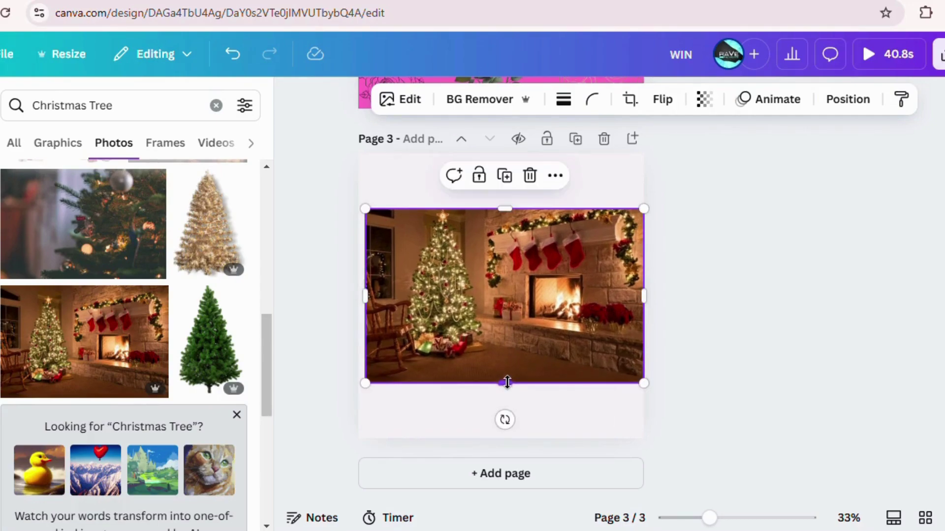
{"action": "left_click", "coordinate": [482, 103]}
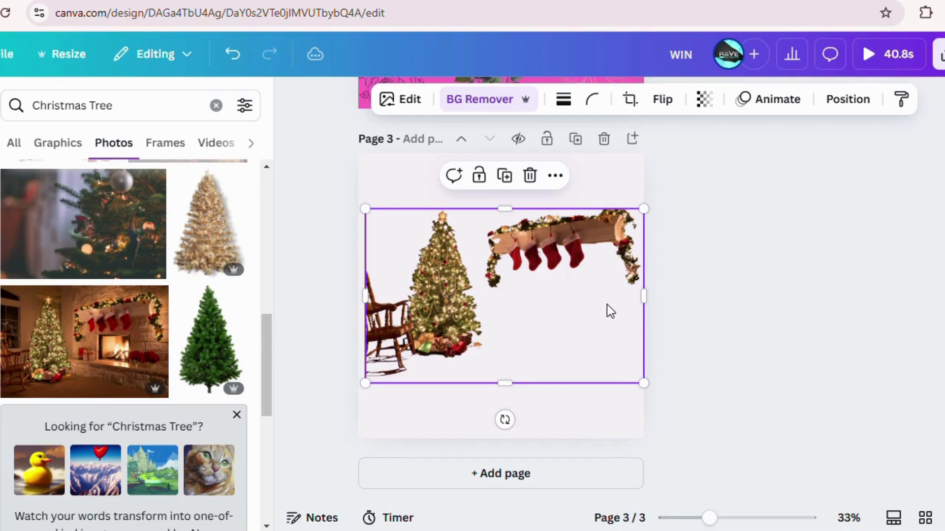
Resize the whole design to Instagram Post (4:5), review the pages, and bring up Share
{"action": "left_click", "coordinate": [68, 56]}
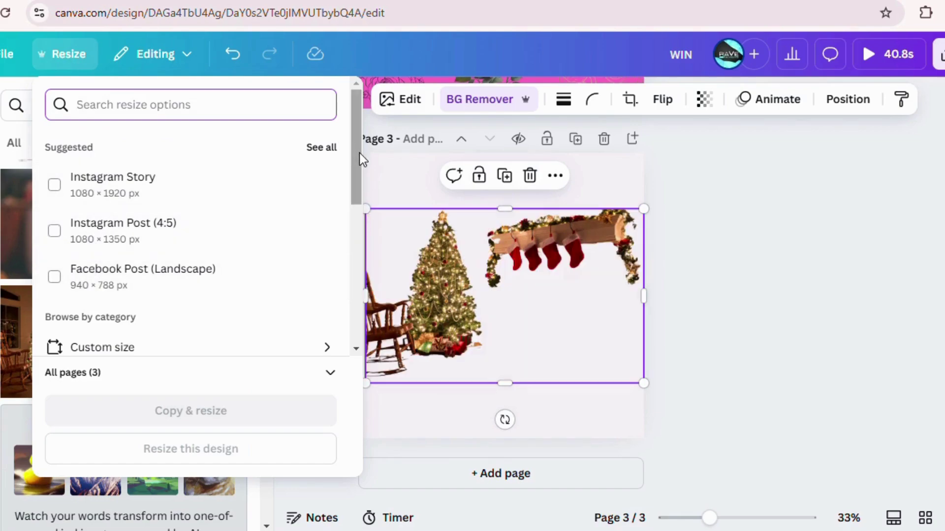
{"action": "left_click_drag", "start_coordinate": [360, 153], "coordinate": [356, 230]}
{"action": "left_click_drag", "start_coordinate": [358, 183], "coordinate": [357, 160]}
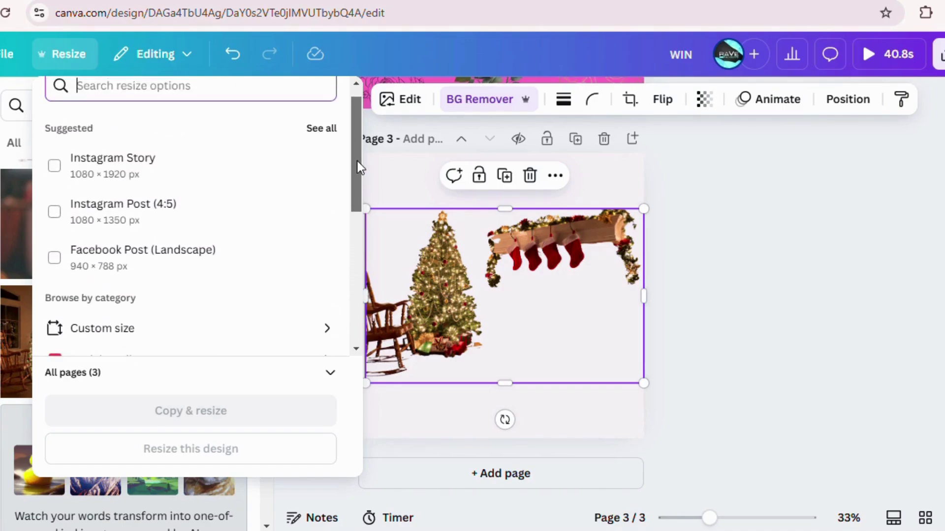
{"action": "left_click", "coordinate": [105, 222]}
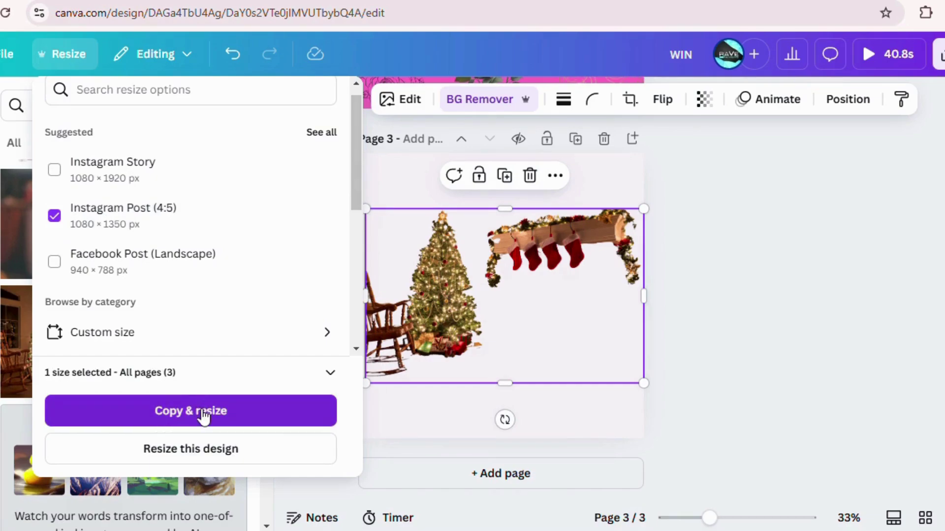
{"action": "left_click", "coordinate": [192, 458]}
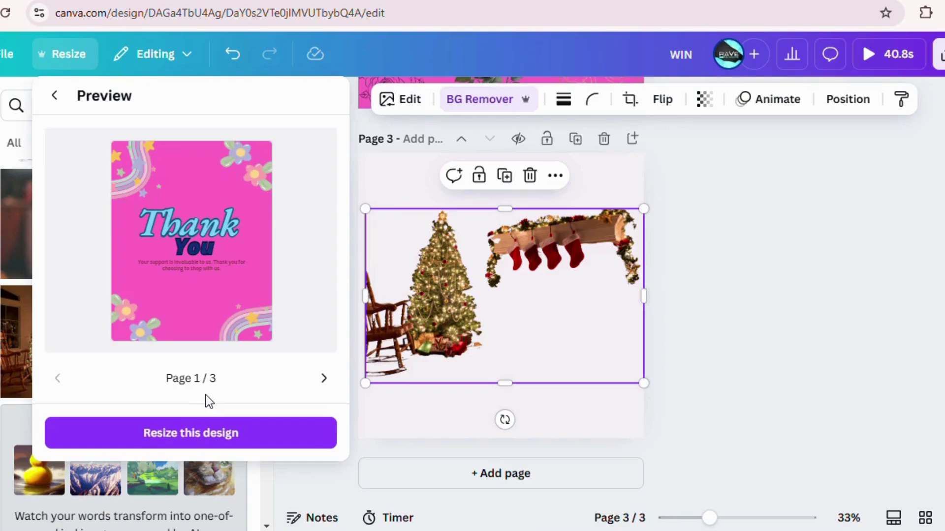
{"action": "left_click", "coordinate": [208, 446]}
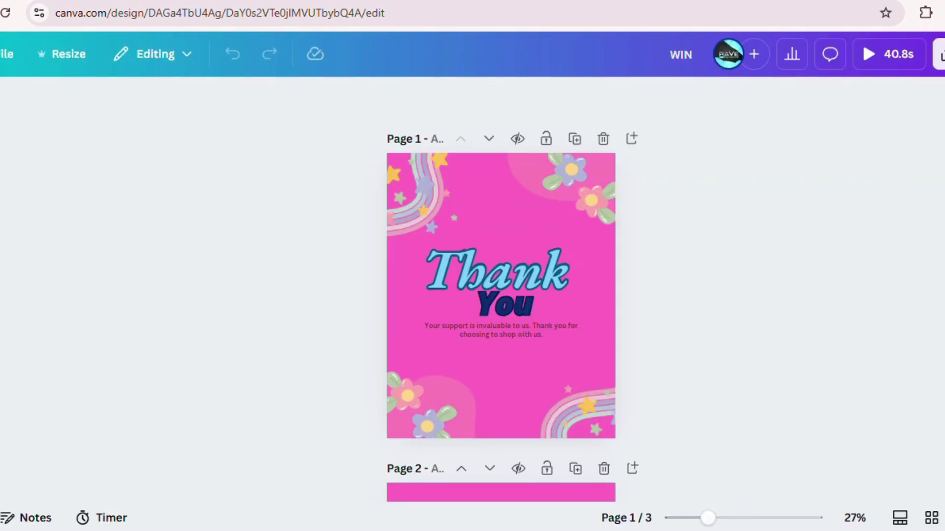
{"action": "scroll", "coordinate": [495, 283], "scroll_direction": "down", "scroll_amount": 10}
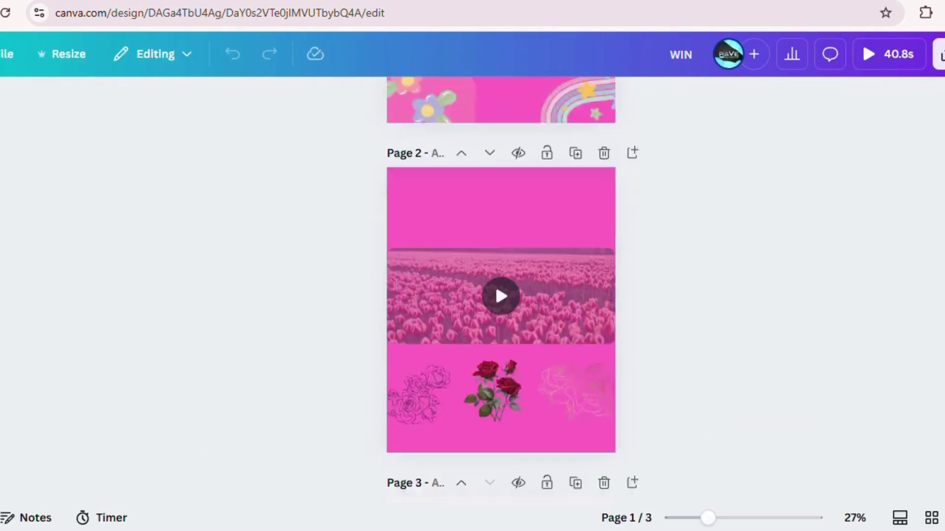
{"action": "scroll", "coordinate": [500, 290], "scroll_direction": "up", "scroll_amount": 10}
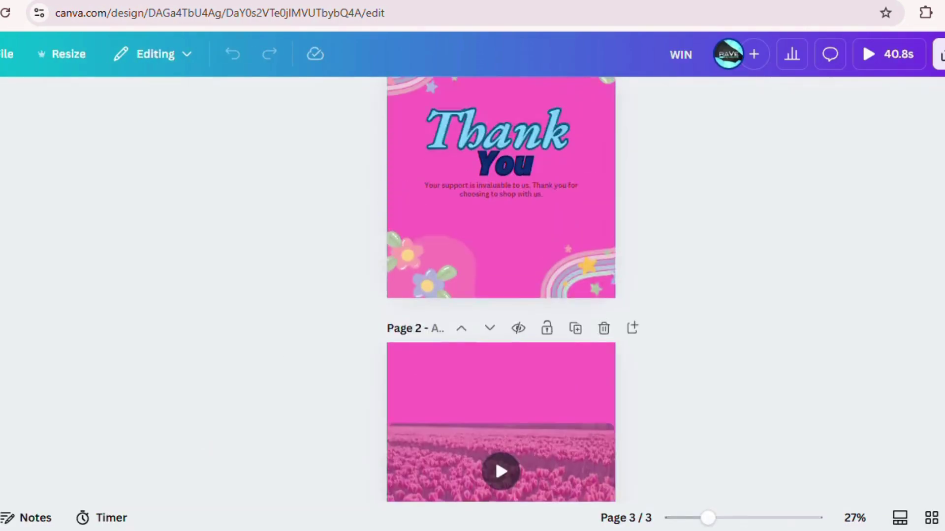
{"action": "left_click", "coordinate": [938, 54]}
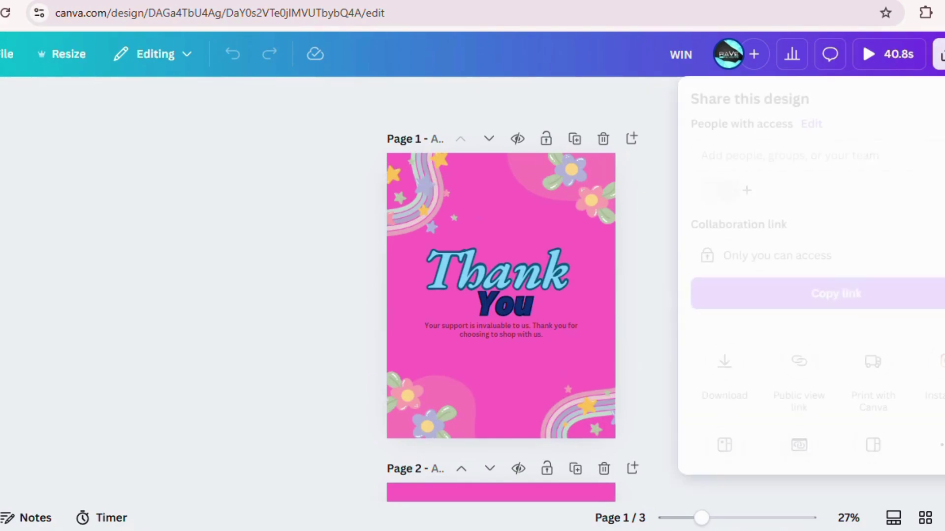
Start inviting a collaborator by typing 'abc', then return to the main sharing view
{"action": "left_click", "coordinate": [812, 162]}
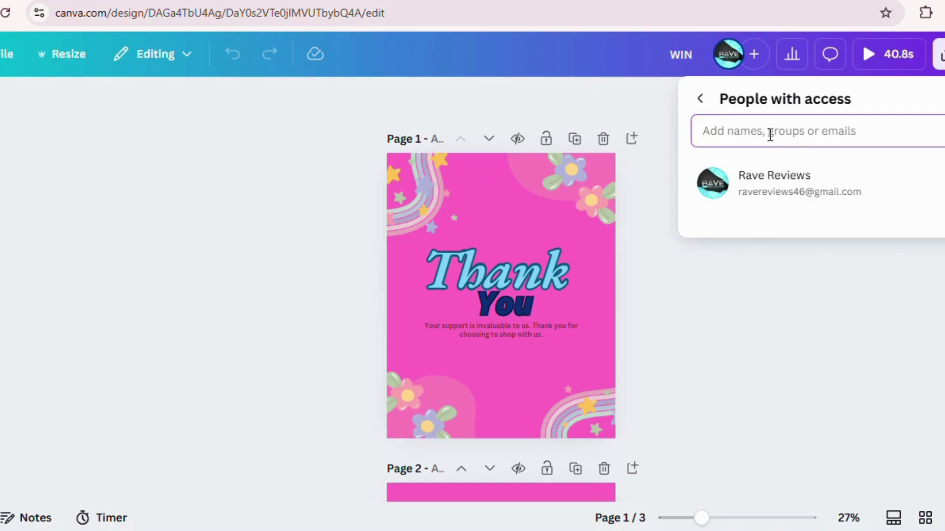
{"action": "type", "text": "abc"}
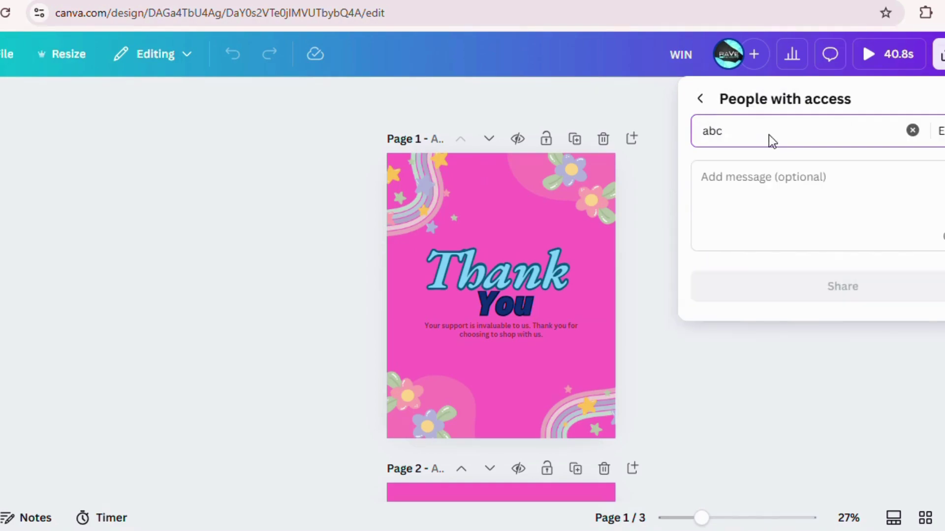
{"action": "left_click", "coordinate": [940, 131]}
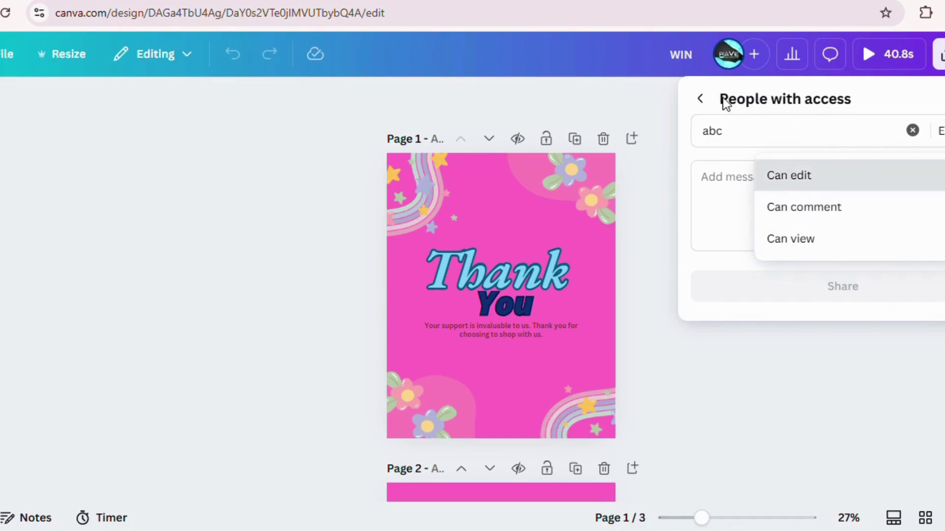
{"action": "left_click", "coordinate": [701, 97]}
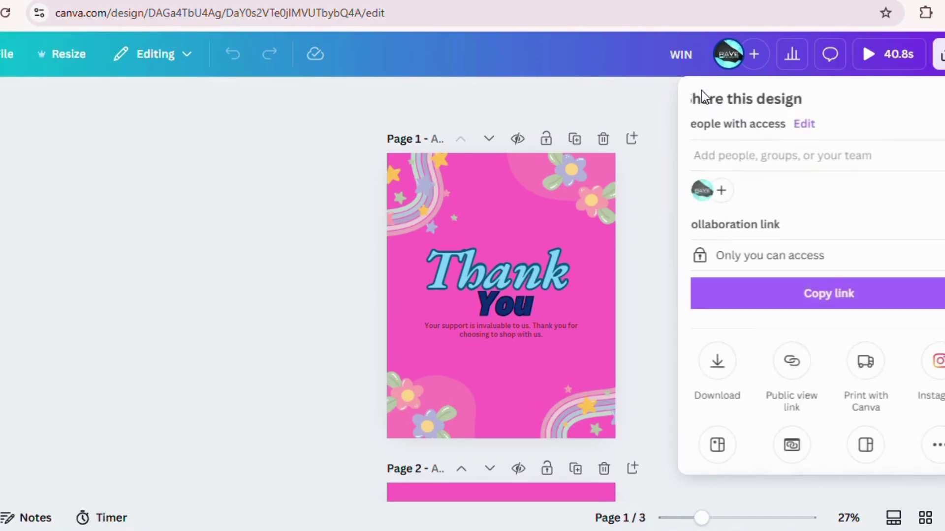
Set the collaboration link to Anyone with the link, Can edit, then view download file types
{"action": "left_click", "coordinate": [815, 268]}
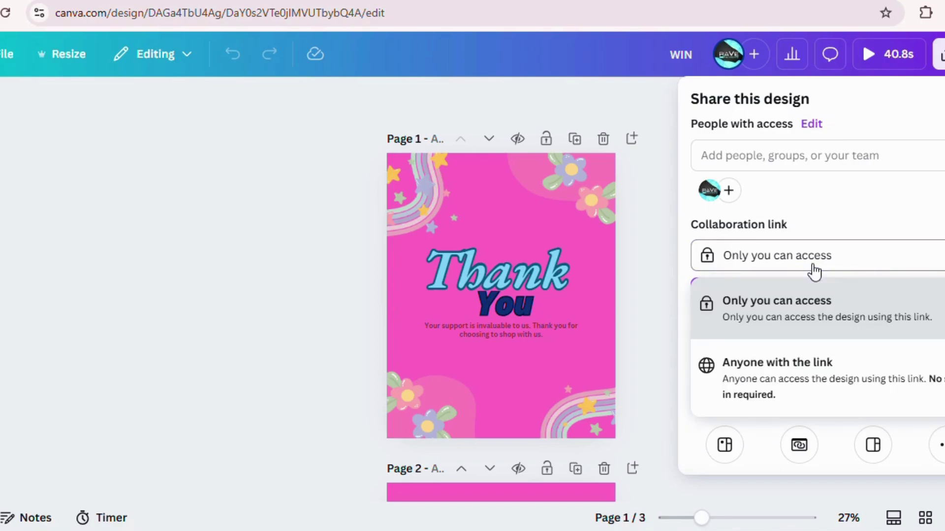
{"action": "left_click", "coordinate": [801, 396]}
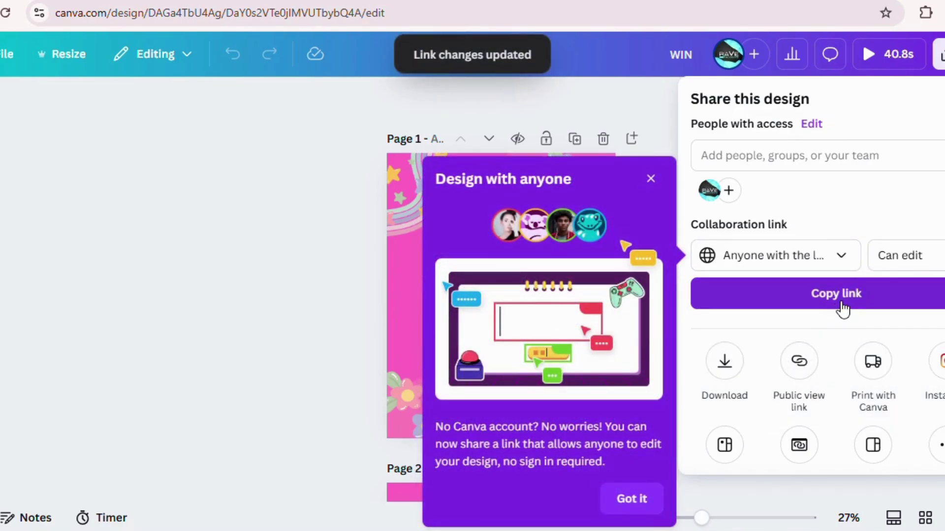
{"action": "left_click", "coordinate": [927, 263]}
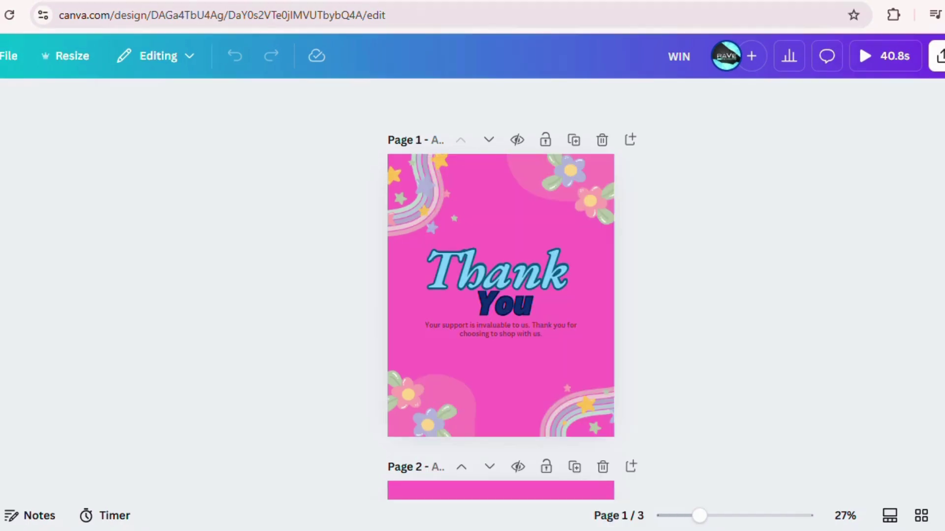
{"action": "left_click", "coordinate": [938, 54]}
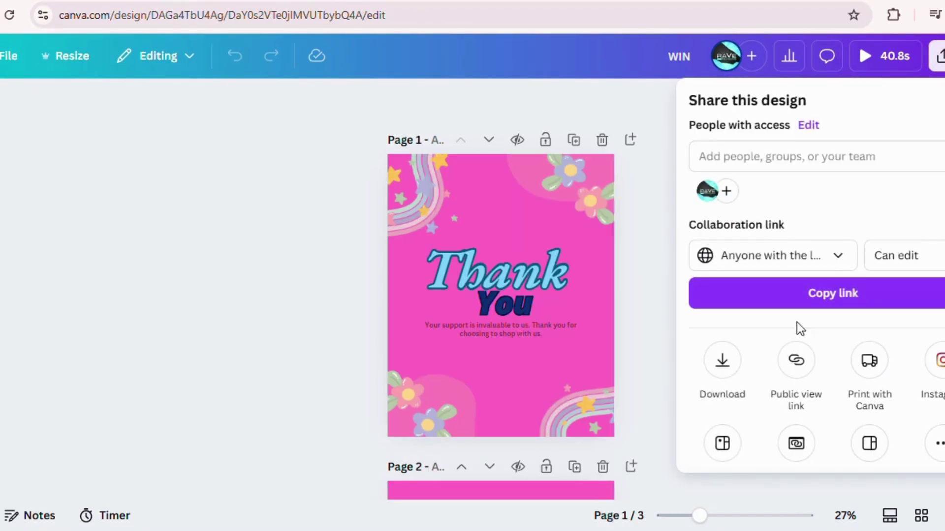
{"action": "left_click", "coordinate": [720, 364]}
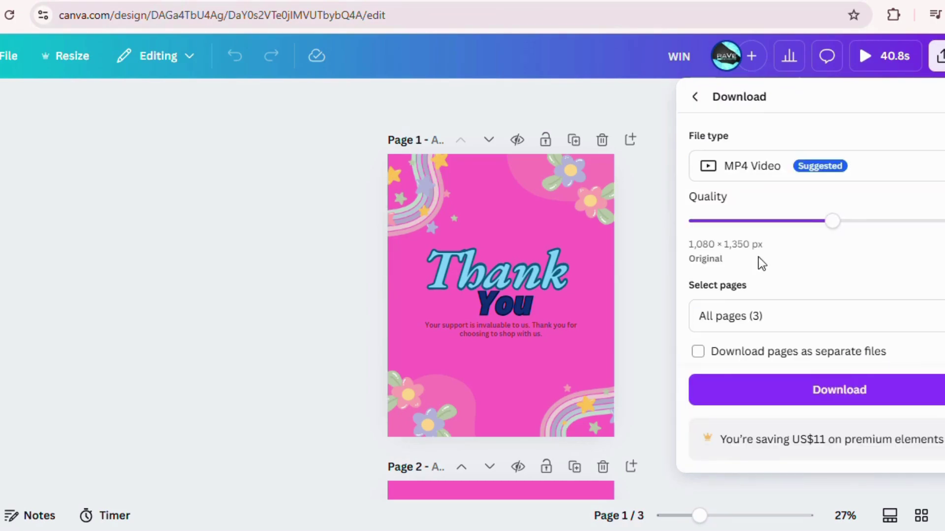
{"action": "left_click", "coordinate": [870, 166]}
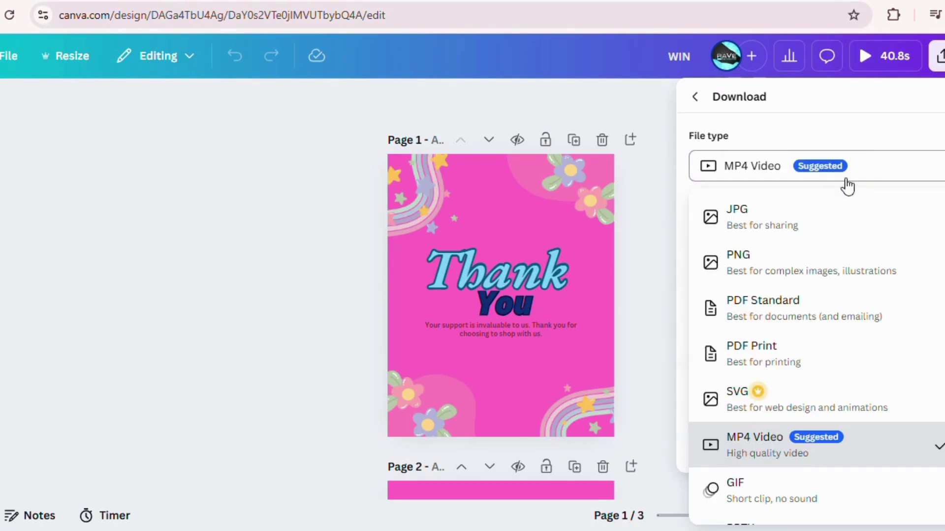